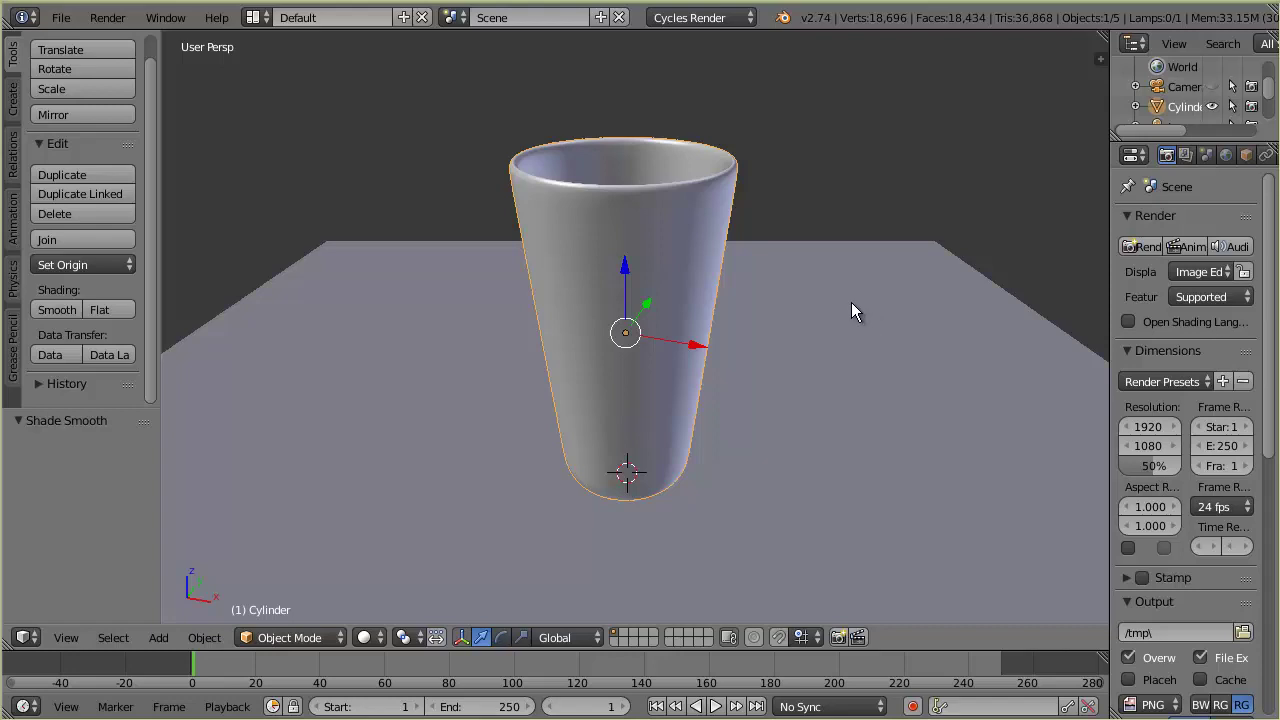
Enter Edit Mode on the glass and deselect all of its geometry.
{"action": "mouse_move", "coordinate": [836, 357]}
{"action": "middle_mouse_down"}
{"action": "mouse_move", "coordinate": [806, 294]}
{"action": "mouse_move", "coordinate": [763, 254]}
{"action": "mouse_move", "coordinate": [832, 379]}
{"action": "middle_mouse_up"}
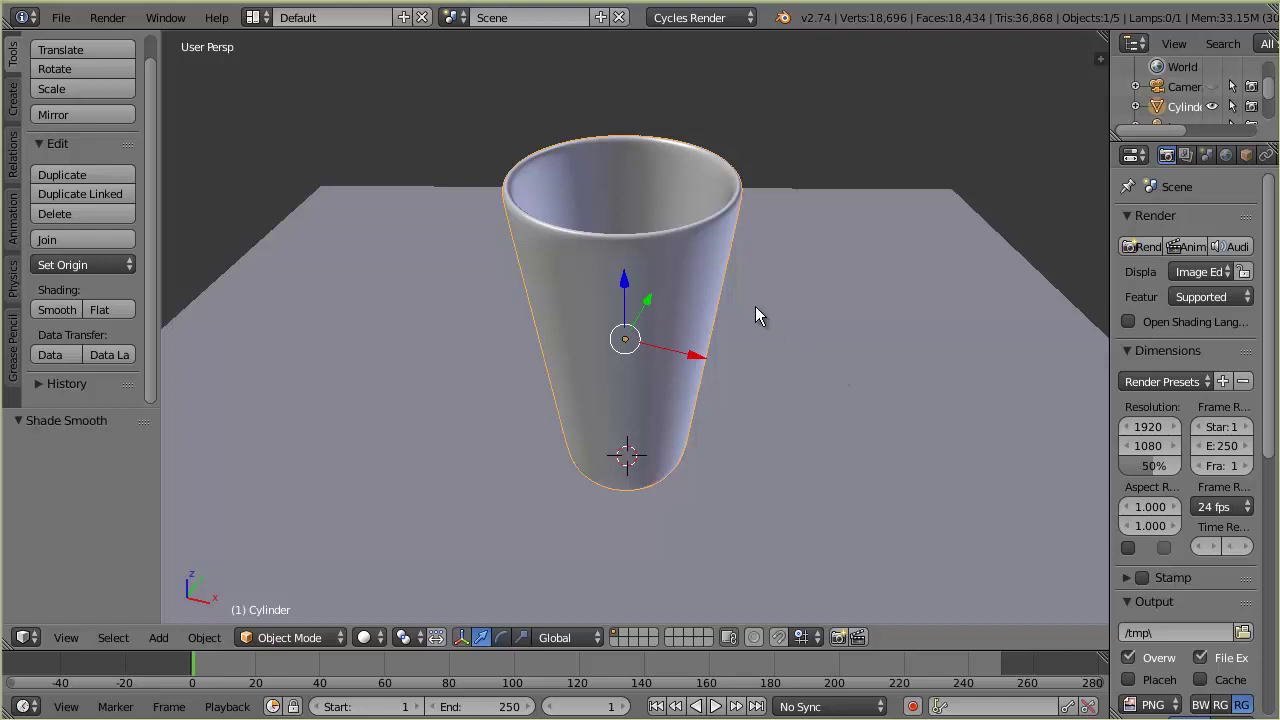
{"action": "mouse_move", "coordinate": [768, 401]}
{"action": "middle_mouse_down"}
{"action": "mouse_move", "coordinate": [802, 376]}
{"action": "mouse_move", "coordinate": [774, 384]}
{"action": "mouse_move", "coordinate": [749, 360]}
{"action": "mouse_move", "coordinate": [765, 413]}
{"action": "middle_mouse_up"}
{"action": "scroll", "coordinate": [697, 367], "scroll_direction": "up", "scroll_amount": 1}
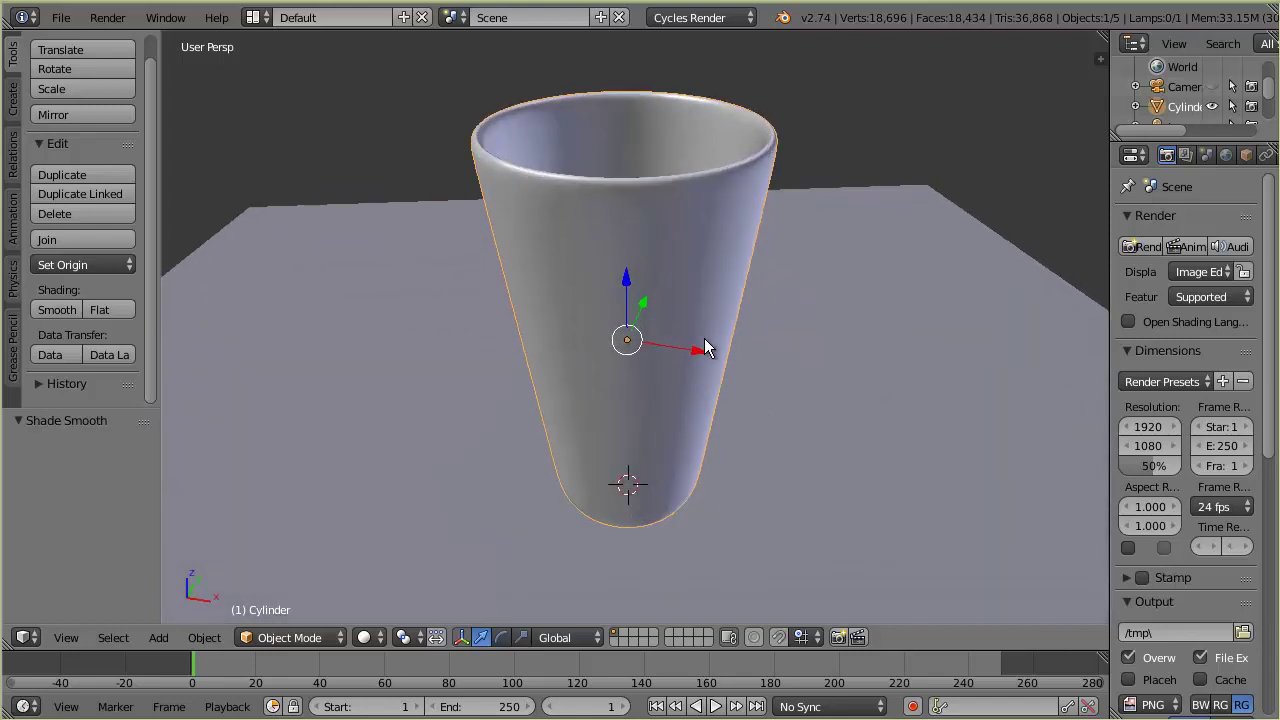
{"action": "middle_click_drag", "start_coordinate": [703, 360], "coordinate": [706, 379]}
{"action": "key", "text": "Tab"}
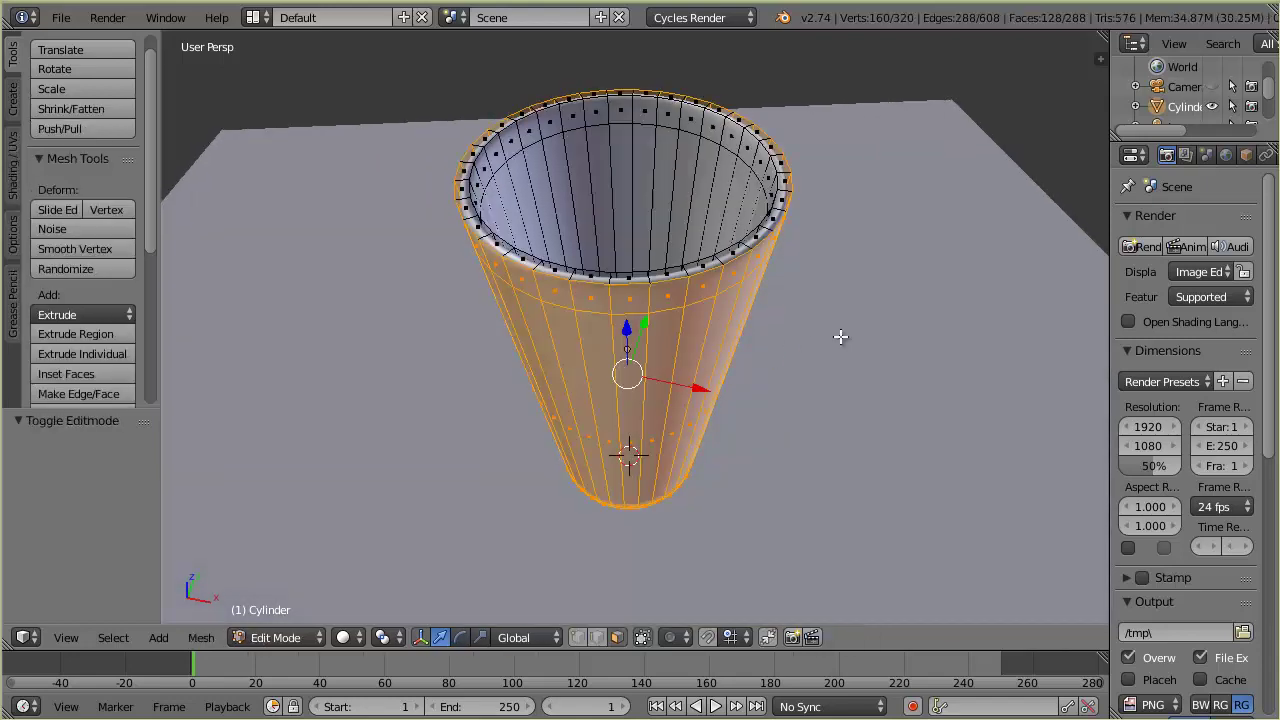
{"action": "middle_click_drag", "start_coordinate": [830, 338], "coordinate": [806, 306]}
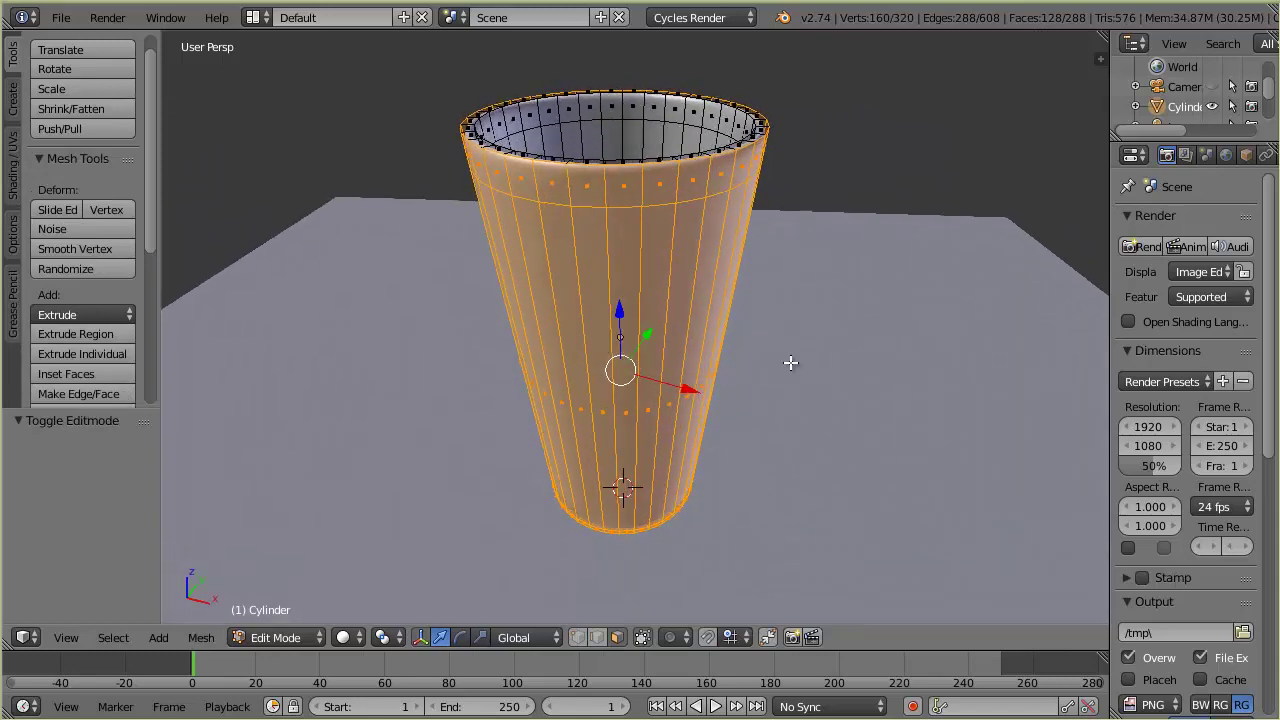
{"action": "key", "text": "a"}
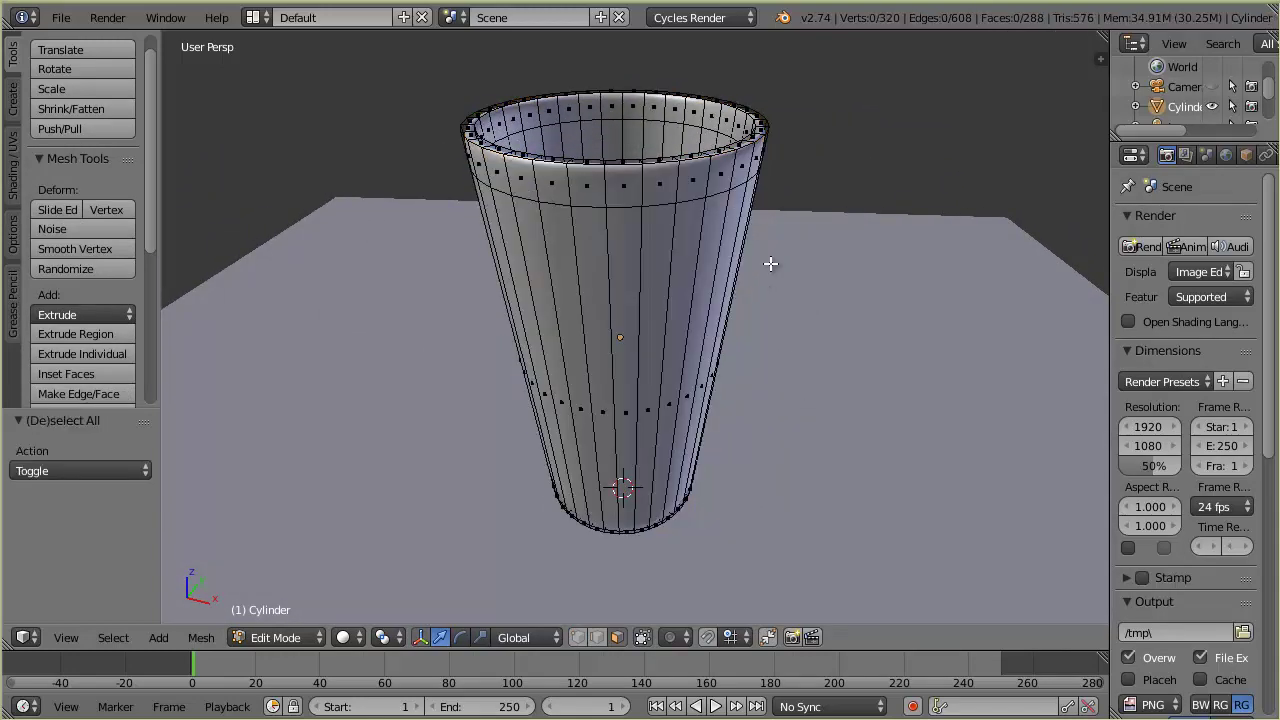
Add one edge loop around the glass's inner wall and slide it up toward the rim, by a factor of about -0.72.
{"action": "middle_click_drag", "start_coordinate": [771, 269], "coordinate": [750, 339]}
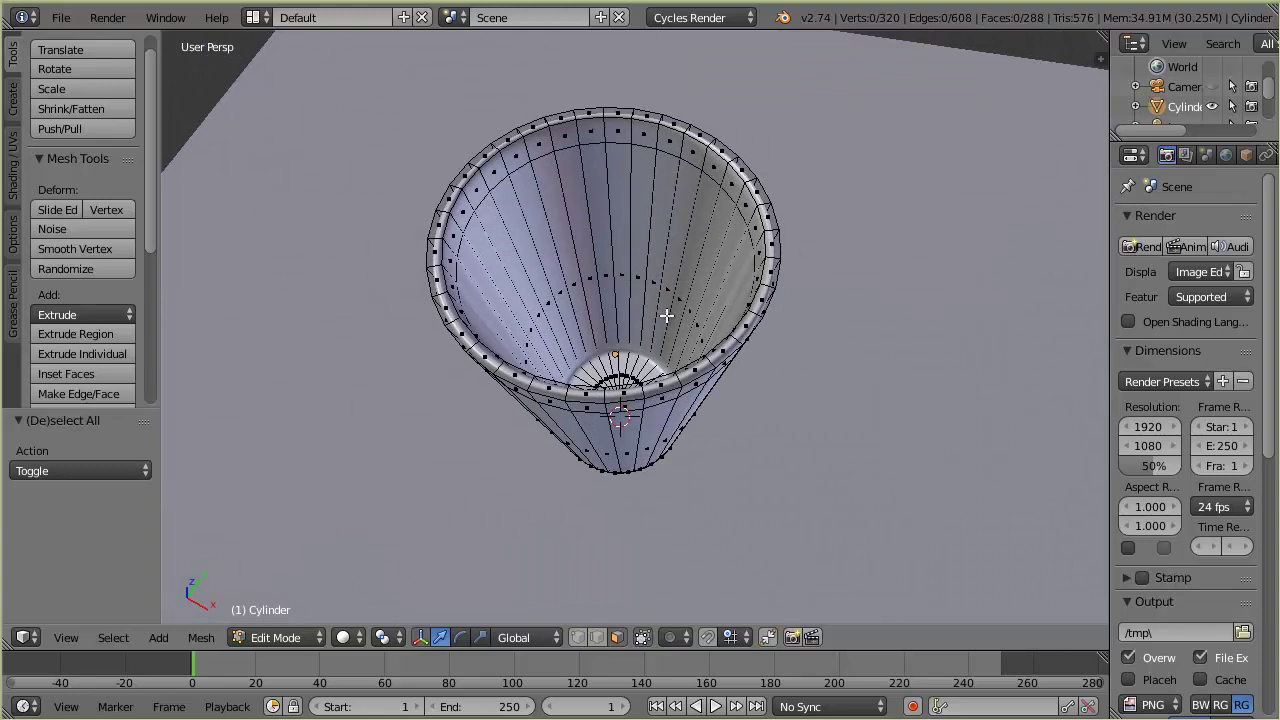
{"action": "middle_click_drag", "start_coordinate": [771, 460], "coordinate": [846, 462]}
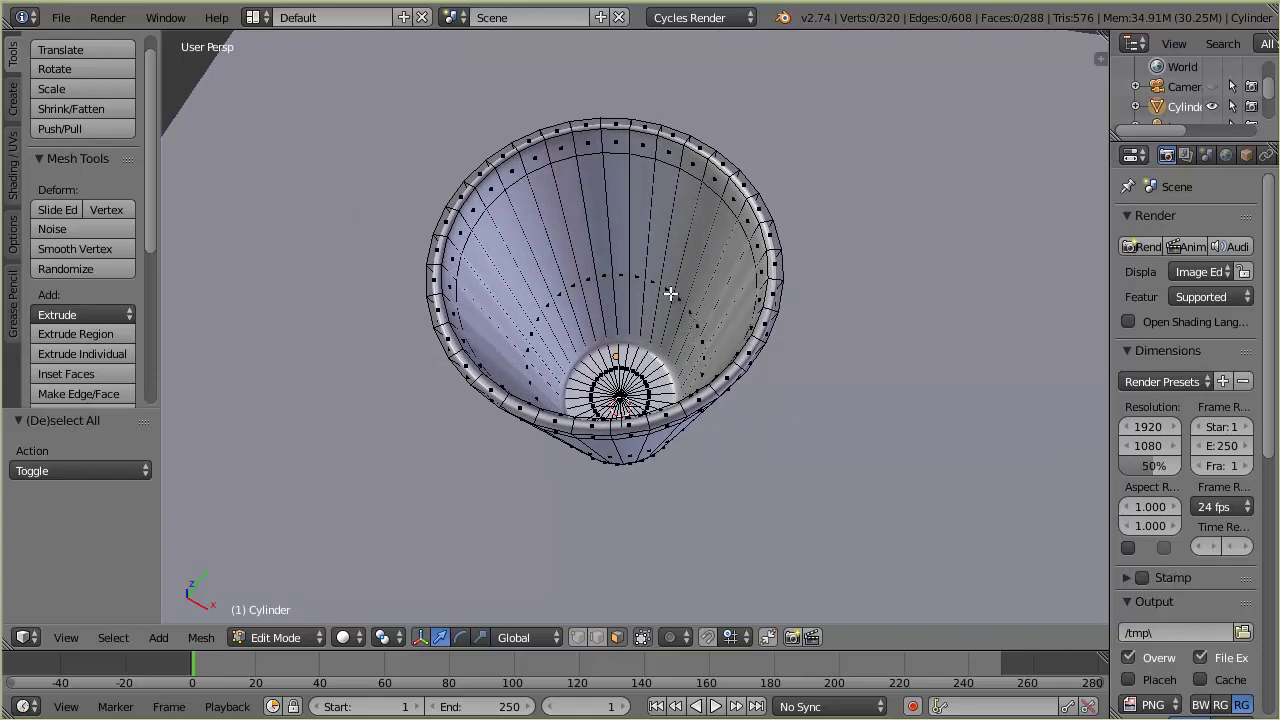
{"action": "middle_click_drag", "start_coordinate": [665, 298], "coordinate": [682, 306]}
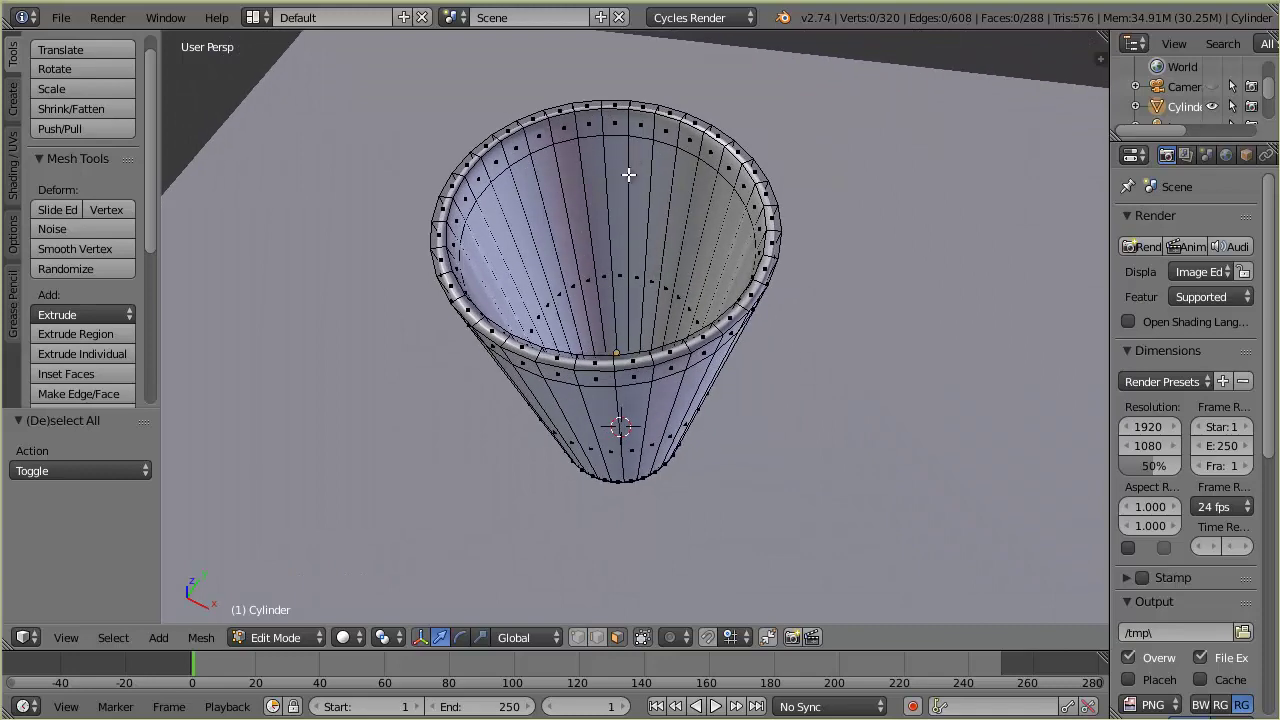
{"action": "middle_click_drag", "start_coordinate": [631, 169], "coordinate": [630, 140]}
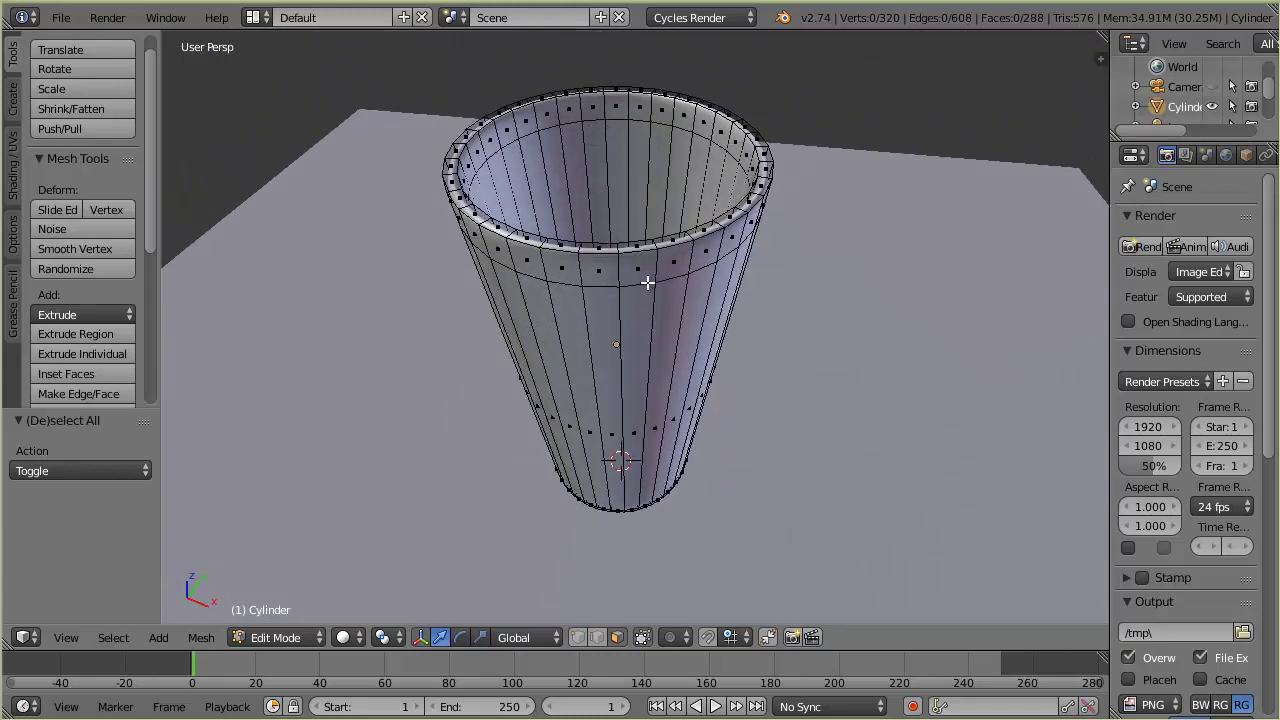
{"action": "middle_click_drag", "start_coordinate": [646, 280], "coordinate": [625, 215]}
{"action": "key", "text": "ctrl+r"}
{"action": "left_click", "coordinate": [623, 258]}
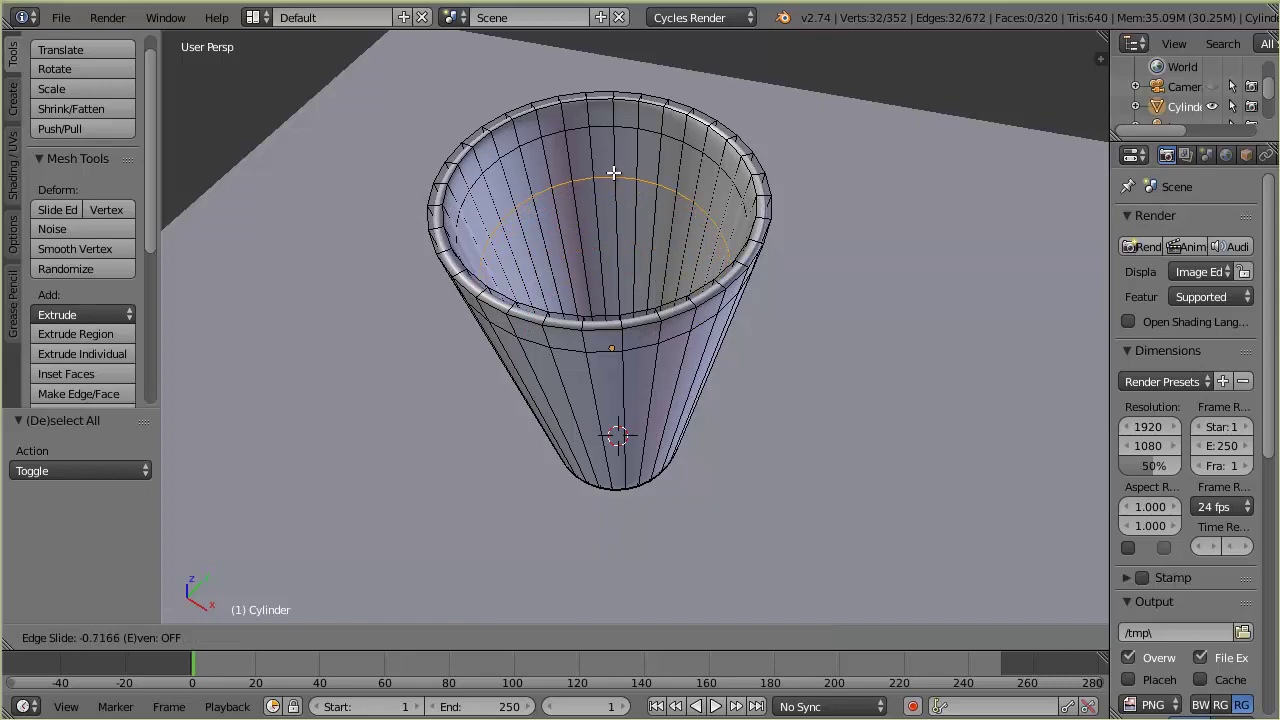
{"action": "left_click", "coordinate": [611, 172]}
Look down into the glass and switch the mesh selection mode to faces.
{"action": "middle_click_drag", "start_coordinate": [611, 172], "coordinate": [657, 345]}
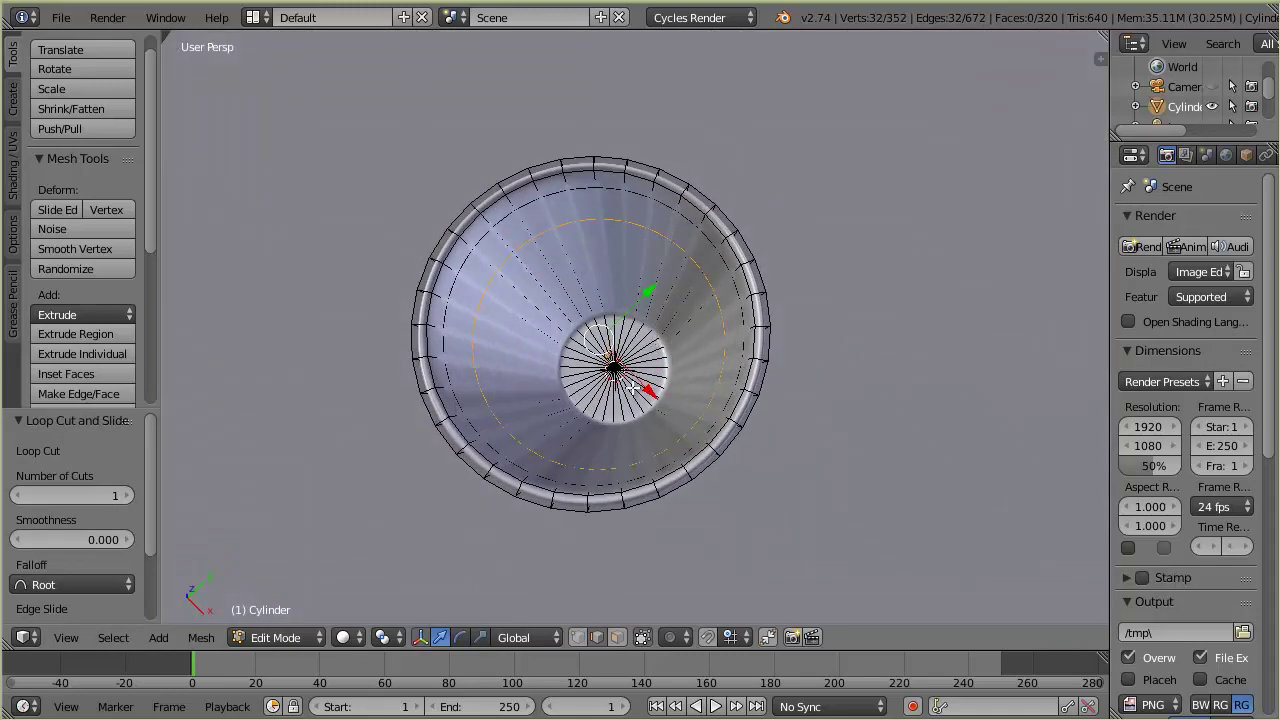
{"action": "middle_click_drag", "start_coordinate": [747, 403], "coordinate": [769, 402]}
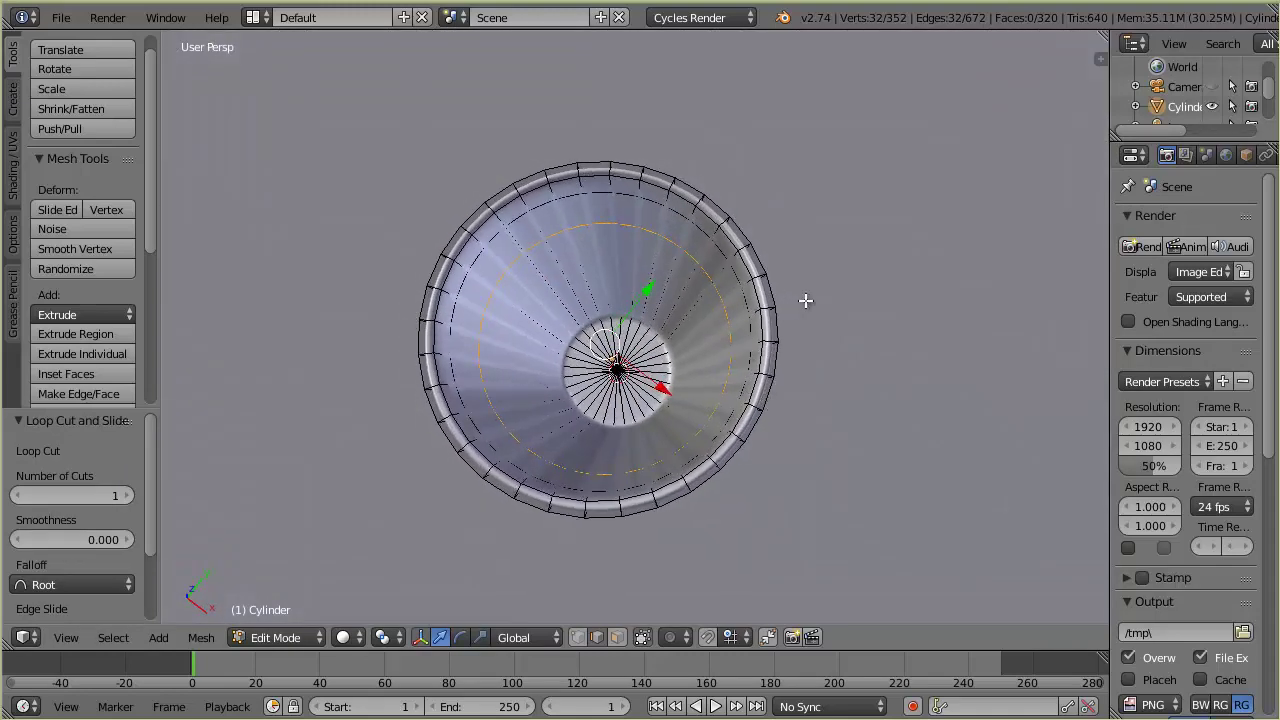
{"action": "key", "text": "ctrl+Tab"}
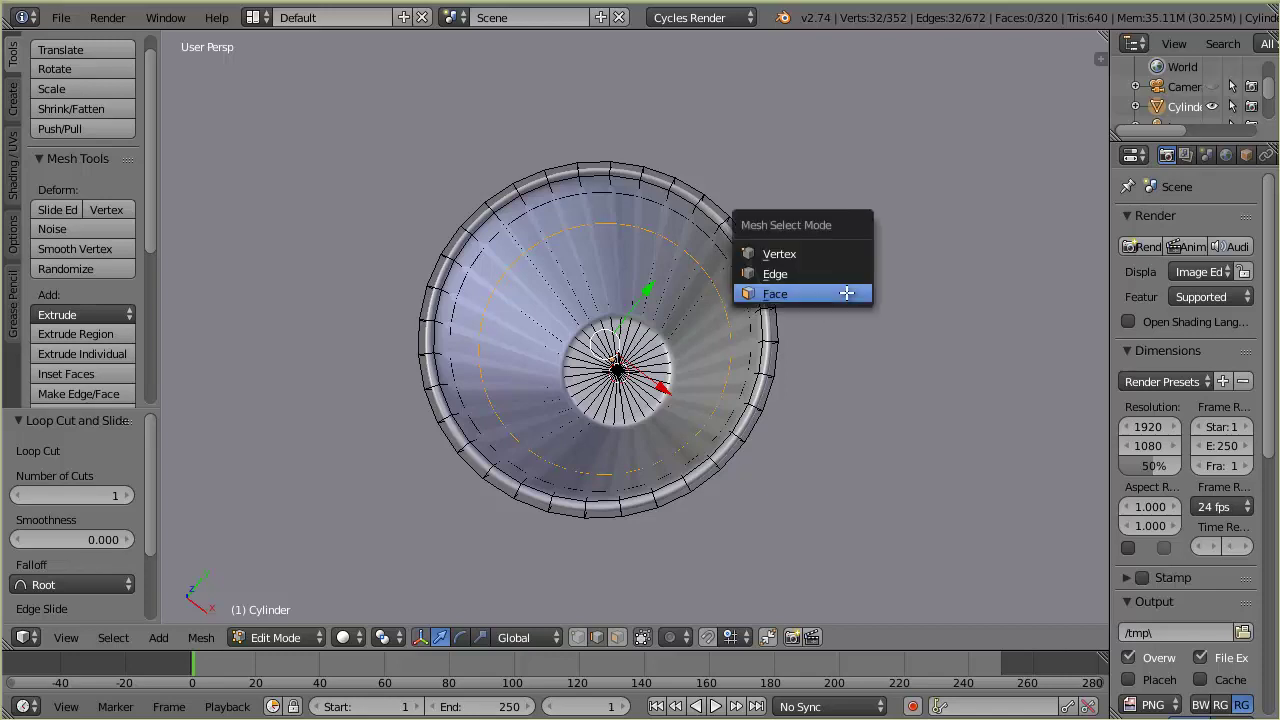
{"action": "left_click", "coordinate": [799, 294]}
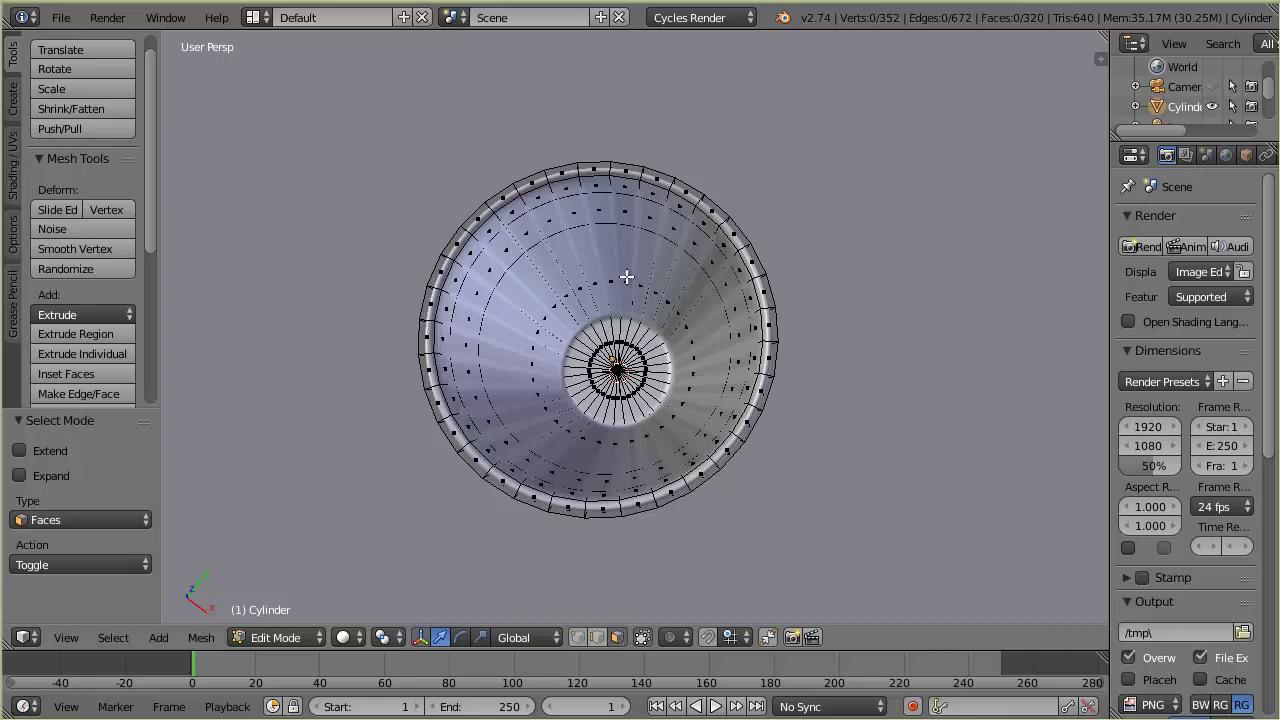
Turn off the viewport display of the glass's Subdivision Surface modifier.
{"action": "middle_click_drag", "start_coordinate": [672, 392], "coordinate": [704, 388]}
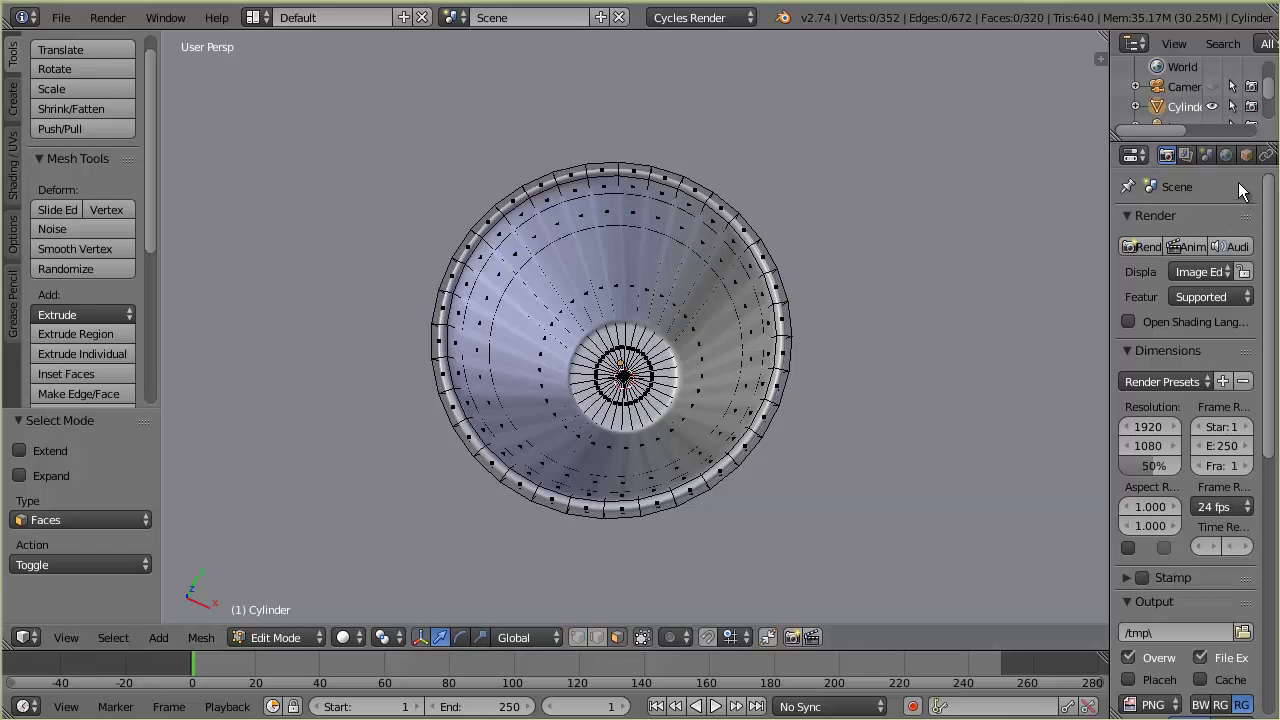
{"action": "scroll", "coordinate": [1238, 160], "scroll_direction": "down", "scroll_amount": 2}
{"action": "left_click", "coordinate": [1227, 155]}
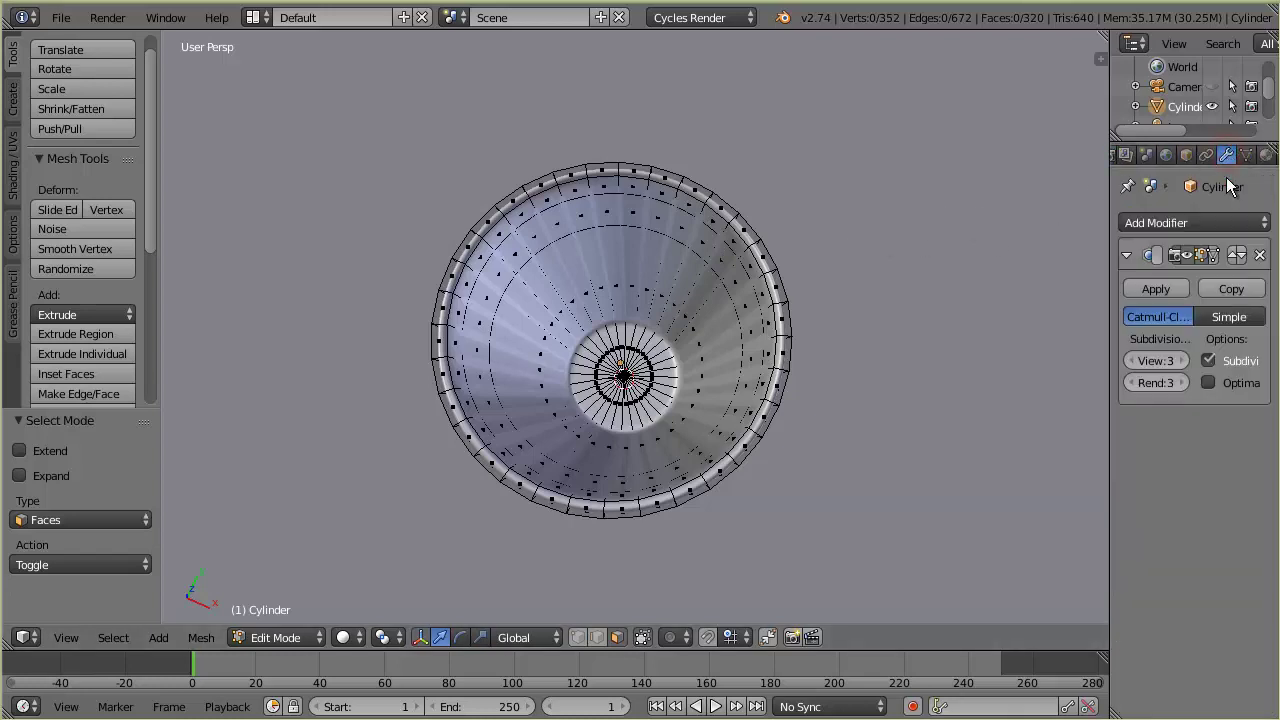
{"action": "left_click", "coordinate": [1186, 256]}
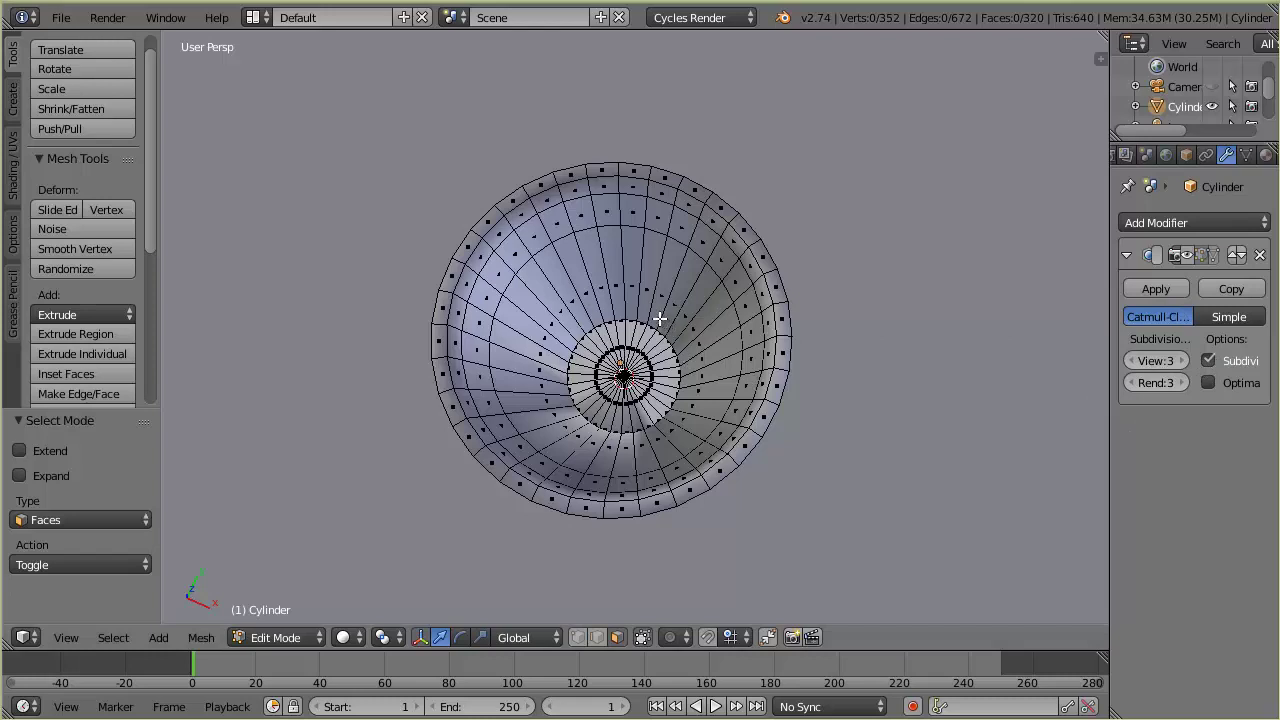
Circle-select all inner faces of the glass below the new edge loop, including the floor, and deselect any faces picked above it.
{"action": "key", "text": "c"}
{"action": "scroll", "coordinate": [618, 291], "scroll_direction": "up", "scroll_amount": 3}
{"action": "mouse_move", "coordinate": [622, 313]}
{"action": "left_mouse_down"}
{"action": "mouse_move", "coordinate": [558, 332]}
{"action": "mouse_move", "coordinate": [548, 375]}
{"action": "mouse_move", "coordinate": [577, 423]}
{"action": "mouse_move", "coordinate": [626, 446]}
{"action": "mouse_move", "coordinate": [670, 429]}
{"action": "mouse_move", "coordinate": [682, 366]}
{"action": "mouse_move", "coordinate": [664, 324]}
{"action": "mouse_move", "coordinate": [613, 319]}
{"action": "mouse_move", "coordinate": [585, 368]}
{"action": "mouse_move", "coordinate": [628, 403]}
{"action": "mouse_move", "coordinate": [669, 361]}
{"action": "mouse_move", "coordinate": [704, 442]}
{"action": "left_mouse_up"}
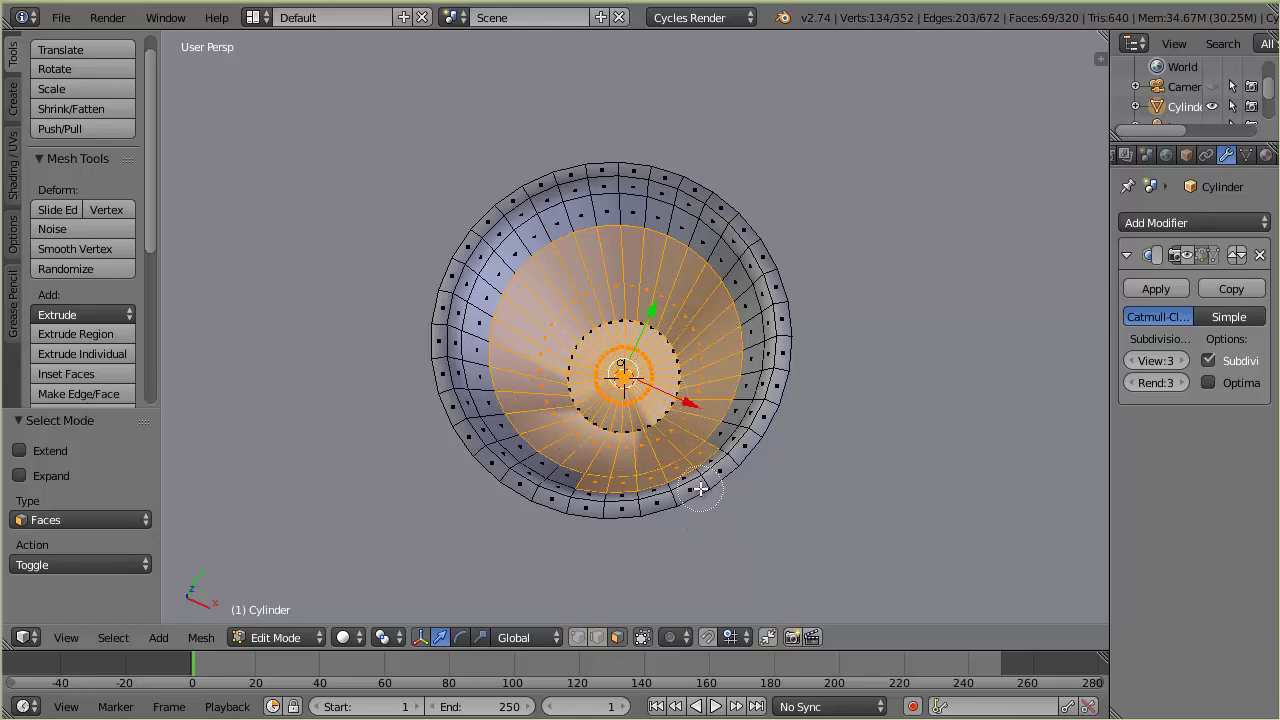
{"action": "mouse_move", "coordinate": [717, 500]}
{"action": "middle_mouse_down"}
{"action": "mouse_move", "coordinate": [711, 469]}
{"action": "mouse_move", "coordinate": [600, 508]}
{"action": "mouse_move", "coordinate": [615, 488]}
{"action": "middle_mouse_up"}
{"action": "mouse_move", "coordinate": [645, 455]}
{"action": "left_mouse_down"}
{"action": "mouse_move", "coordinate": [643, 428]}
{"action": "mouse_move", "coordinate": [670, 385]}
{"action": "left_mouse_up"}
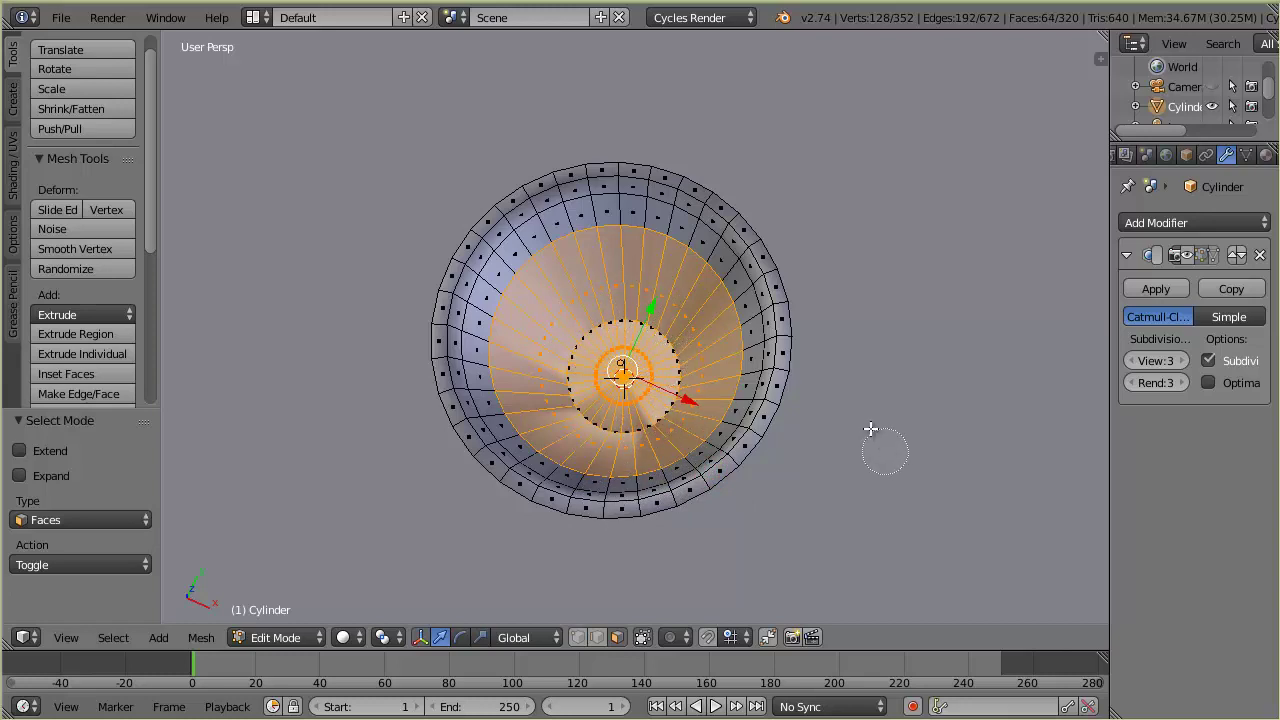
{"action": "key", "text": "Escape"}
Duplicate the selected inner faces and move the copy about 5.47 units up along the Z axis, above the glass.
{"action": "mouse_move", "coordinate": [814, 423]}
{"action": "middle_mouse_down"}
{"action": "mouse_move", "coordinate": [813, 397]}
{"action": "mouse_move", "coordinate": [766, 394]}
{"action": "mouse_move", "coordinate": [734, 457]}
{"action": "mouse_move", "coordinate": [830, 387]}
{"action": "mouse_move", "coordinate": [809, 431]}
{"action": "mouse_move", "coordinate": [849, 366]}
{"action": "mouse_move", "coordinate": [840, 351]}
{"action": "middle_mouse_up"}
{"action": "scroll", "coordinate": [840, 351], "scroll_direction": "down", "scroll_amount": 4}
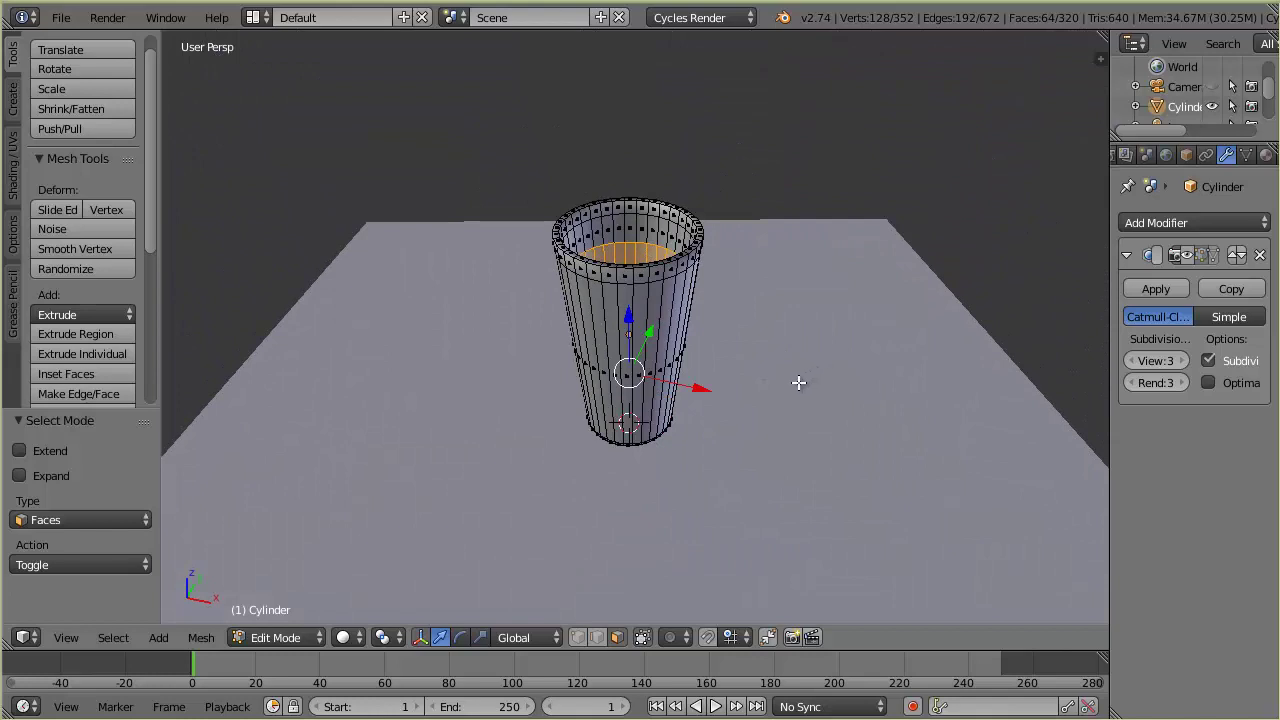
{"action": "key", "text": "shift+d"}
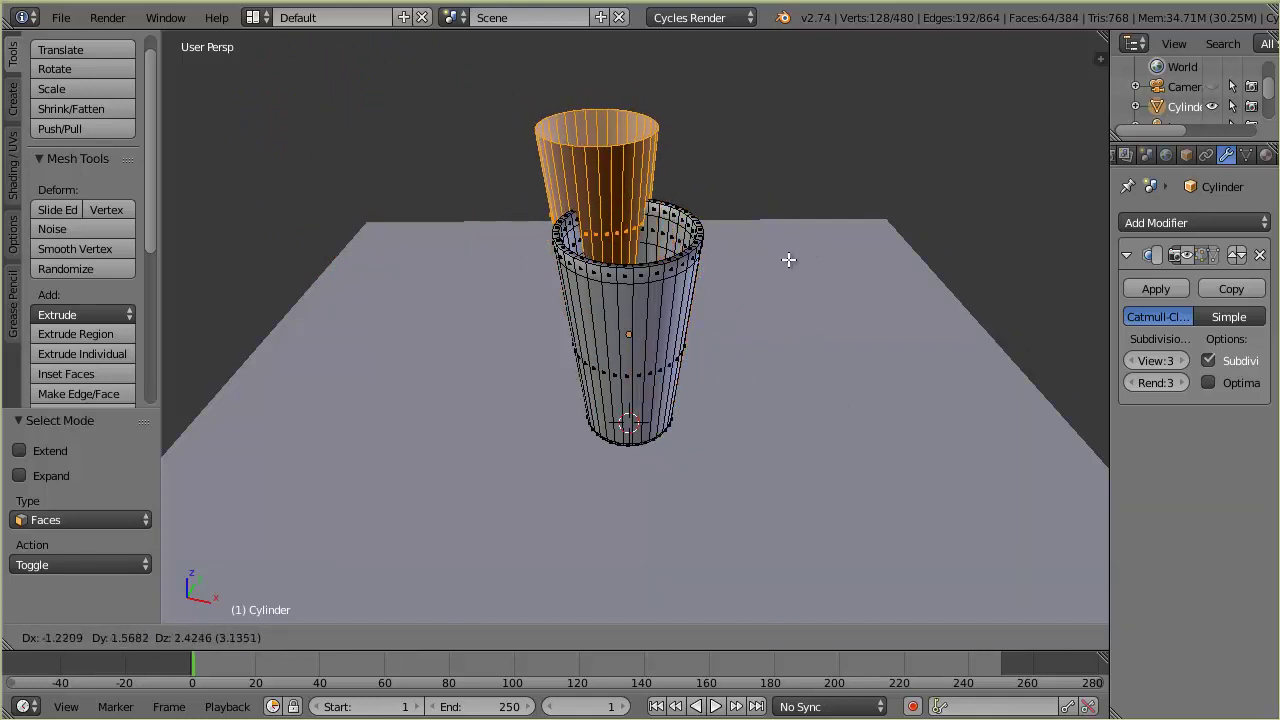
{"action": "key", "text": "z"}
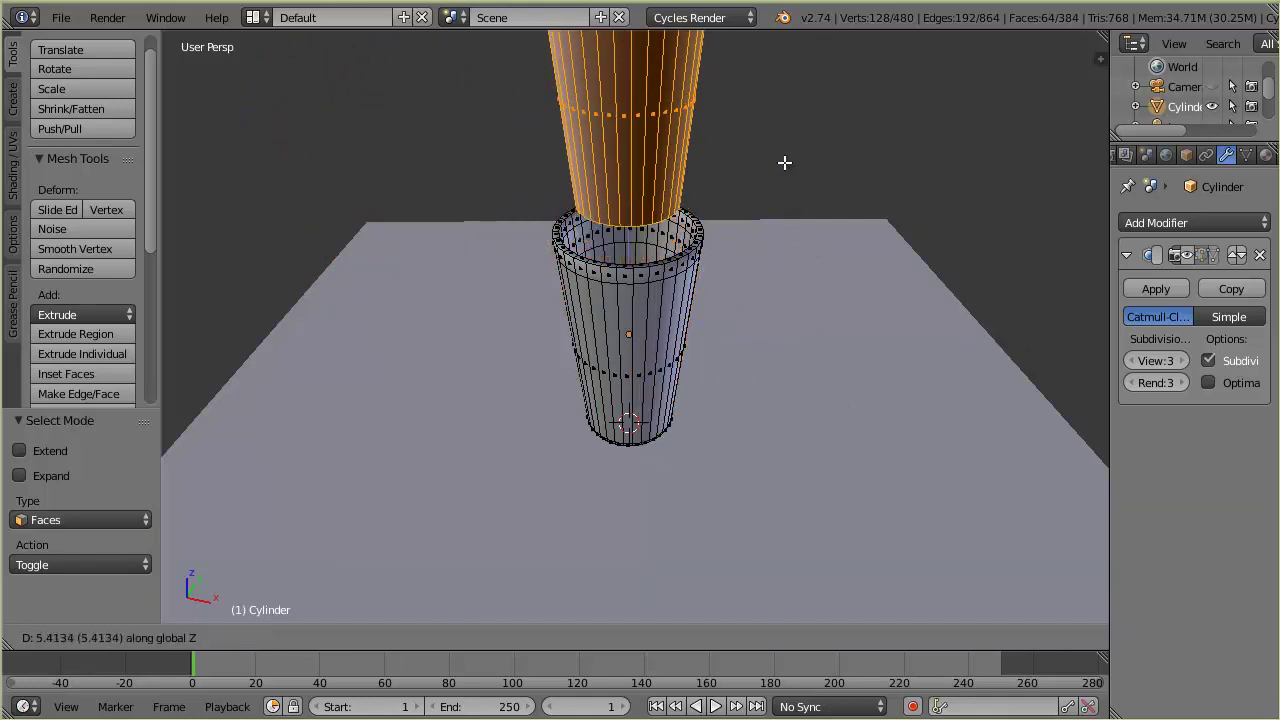
{"action": "left_click", "coordinate": [783, 159]}
Separate the duplicated faces into their own object by selection and return to Object Mode.
{"action": "middle_click_drag", "start_coordinate": [783, 159], "coordinate": [697, 346]}
{"action": "scroll", "coordinate": [702, 275], "scroll_direction": "up", "scroll_amount": 4}
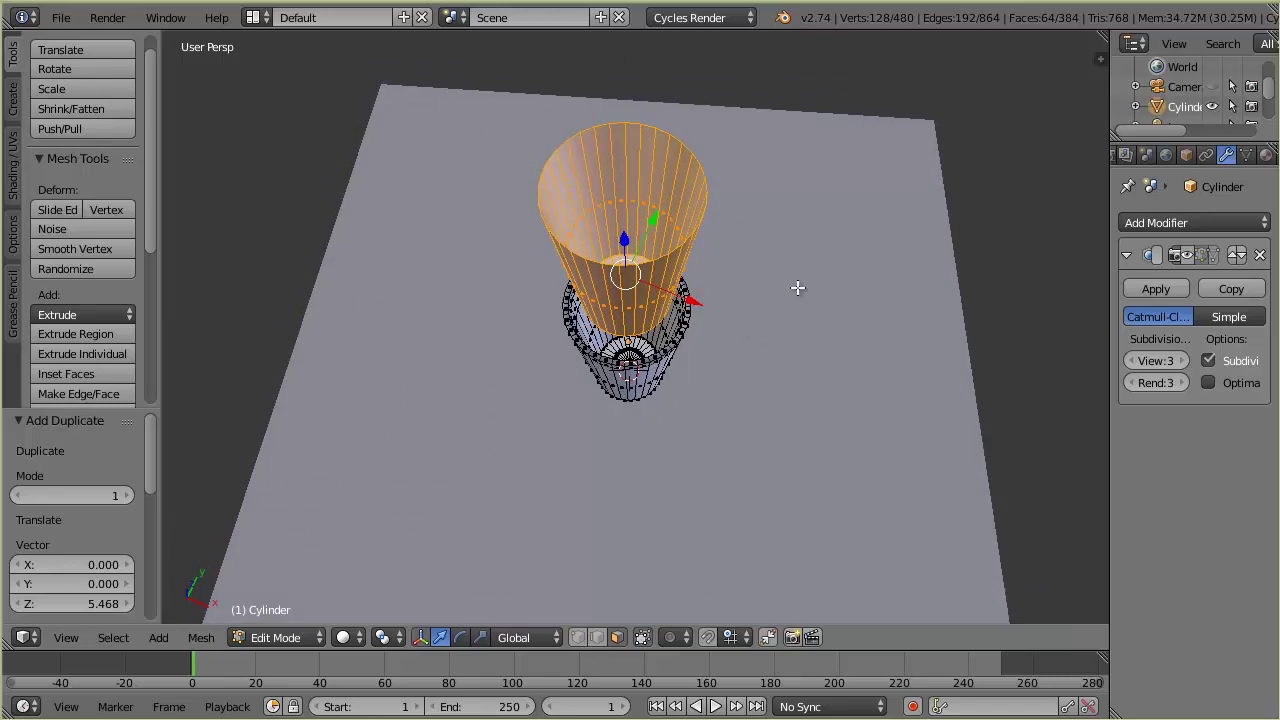
{"action": "scroll", "coordinate": [668, 176], "scroll_direction": "up", "scroll_amount": 2}
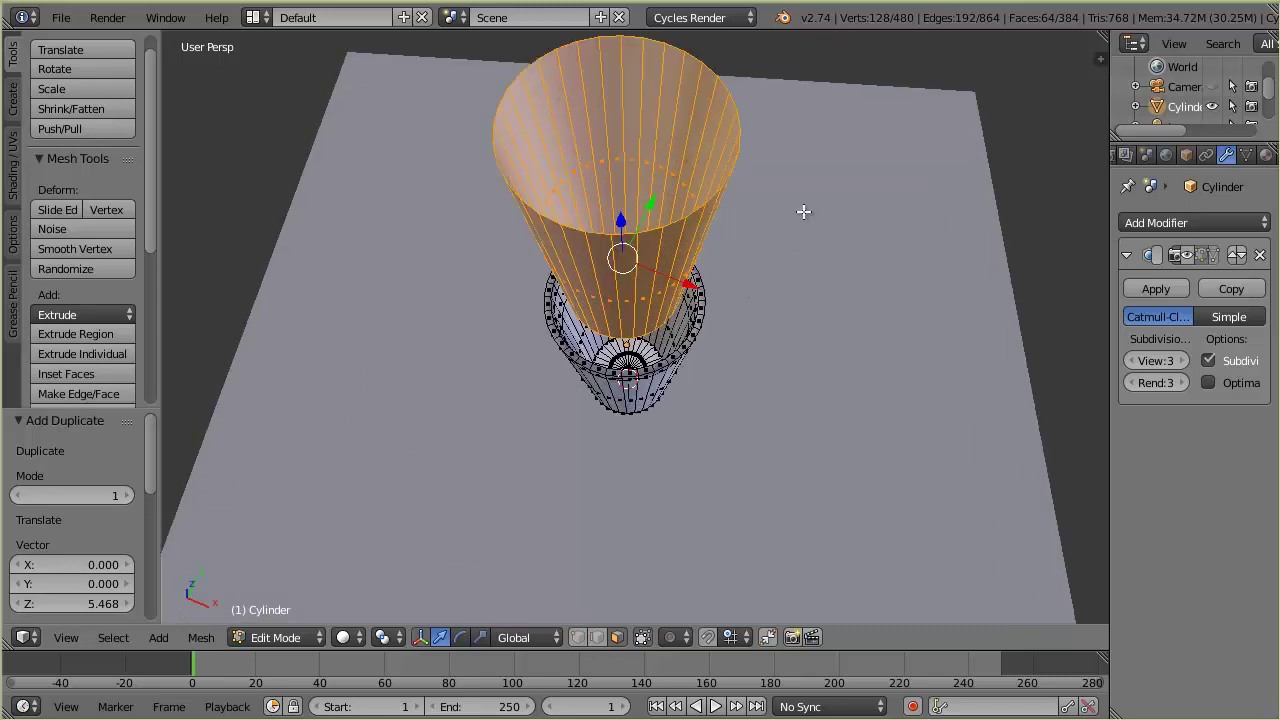
{"action": "middle_click_drag", "start_coordinate": [806, 209], "coordinate": [807, 247]}
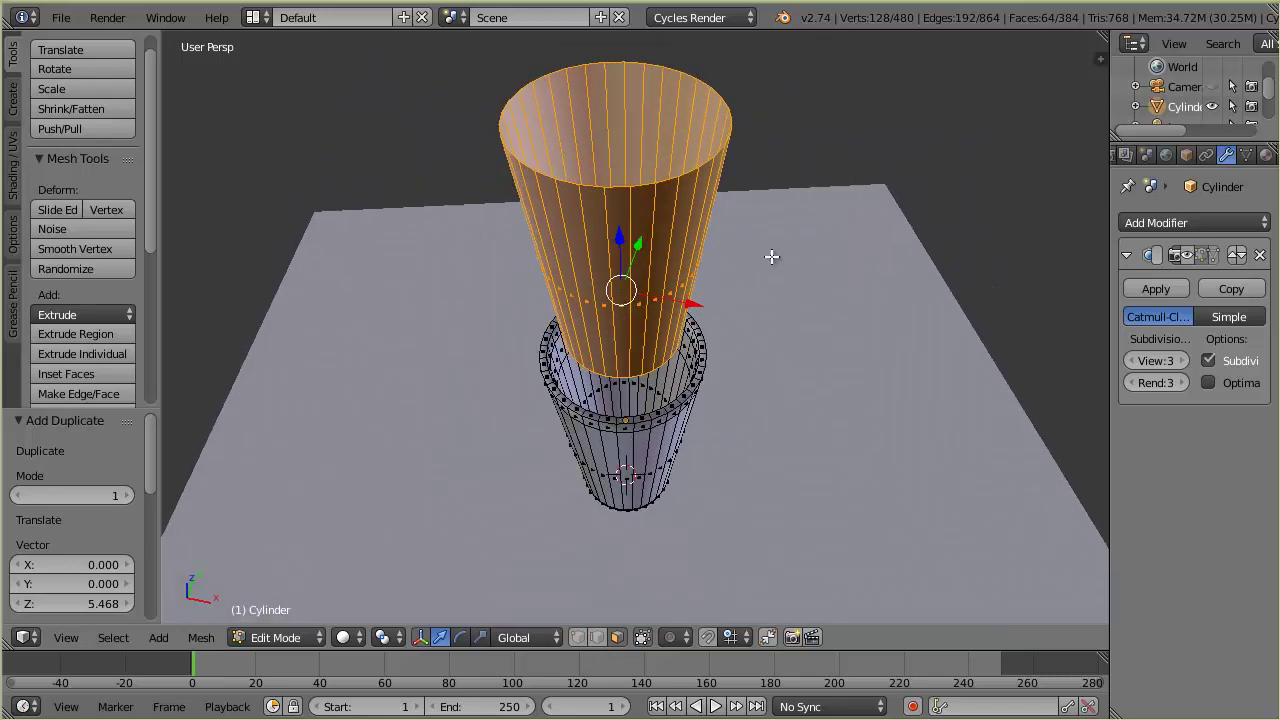
{"action": "scroll", "coordinate": [802, 337], "scroll_direction": "down", "scroll_amount": 4}
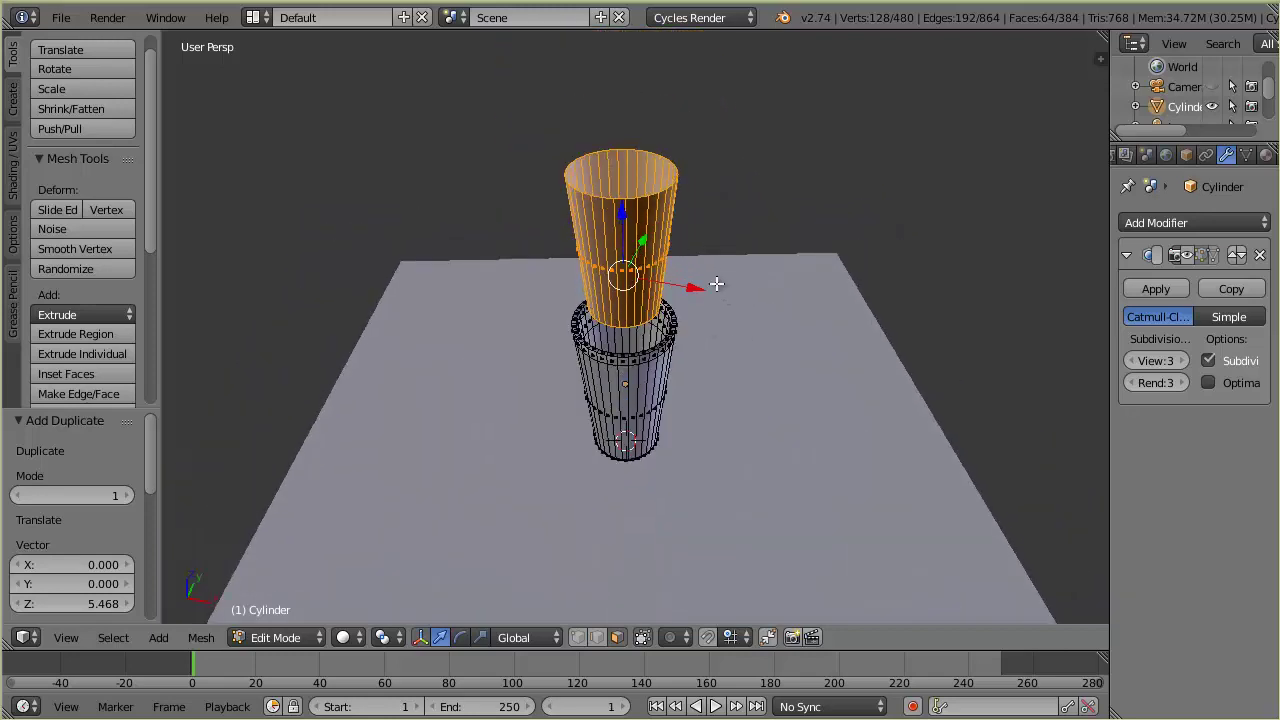
{"action": "key", "text": "p"}
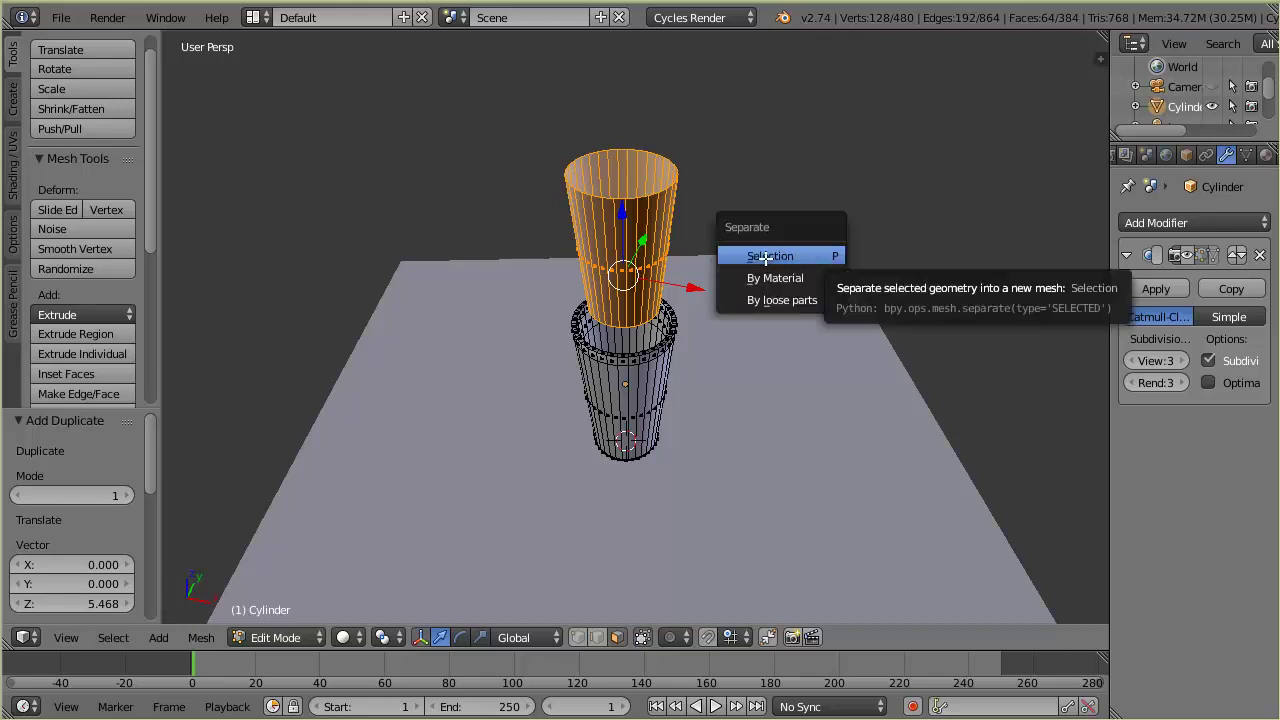
{"action": "left_click", "coordinate": [778, 258]}
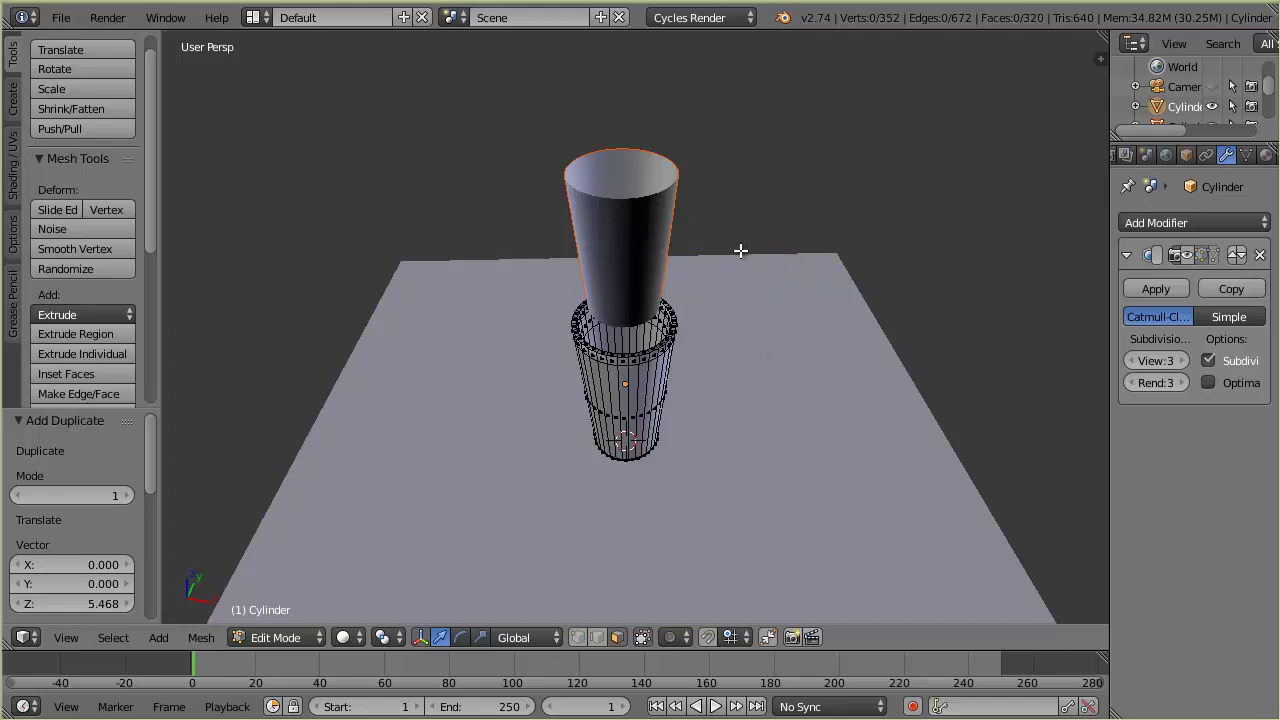
{"action": "key", "text": "Tab"}
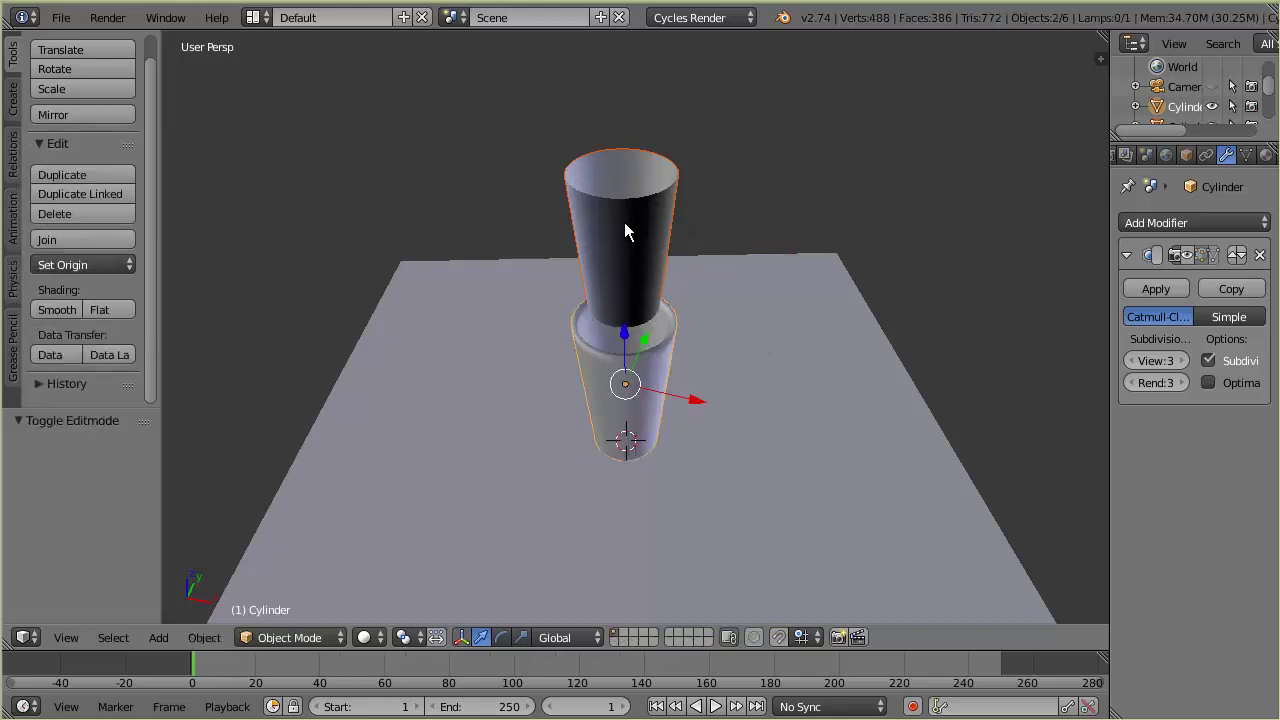
Select only the separated copy above the glass and enter Edit Mode on it.
{"action": "right_click", "coordinate": [627, 245]}
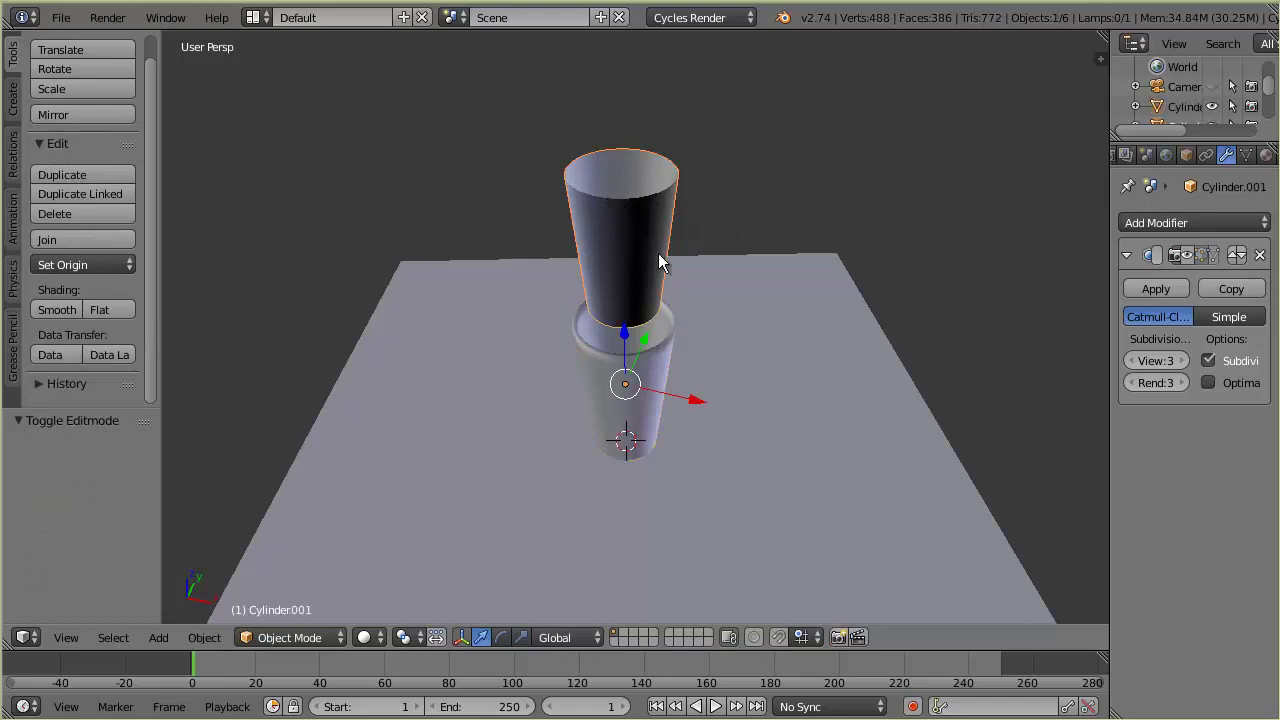
{"action": "key", "text": "Tab"}
{"action": "key", "text": "Tab"}
{"action": "right_click", "coordinate": [628, 398]}
{"action": "right_click", "coordinate": [626, 294]}
{"action": "right_click", "coordinate": [634, 271]}
{"action": "right_click", "coordinate": [634, 271]}
{"action": "right_click", "coordinate": [652, 388]}
{"action": "right_click", "coordinate": [646, 334]}
{"action": "key", "text": "Tab"}
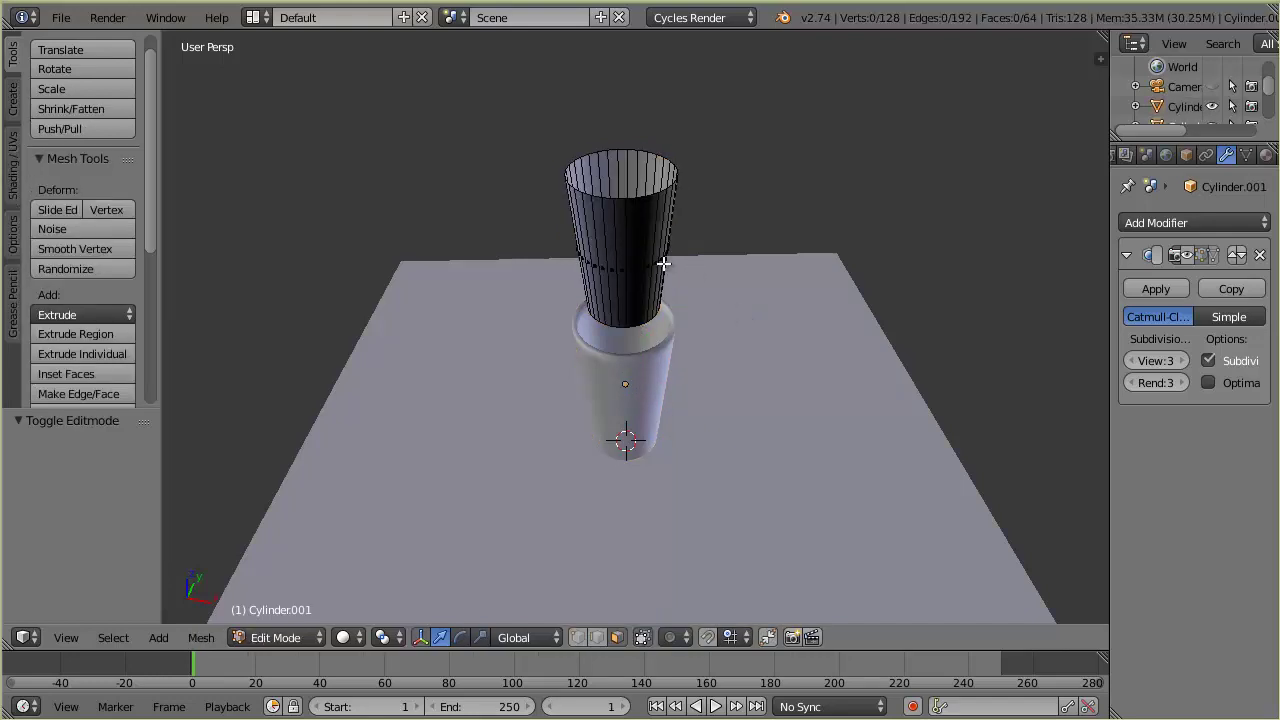
Switch the mesh selection mode to edges for the separated copy.
{"action": "scroll", "coordinate": [663, 263], "scroll_direction": "up", "scroll_amount": 3}
{"action": "scroll", "coordinate": [674, 243], "scroll_direction": "down", "scroll_amount": 1}
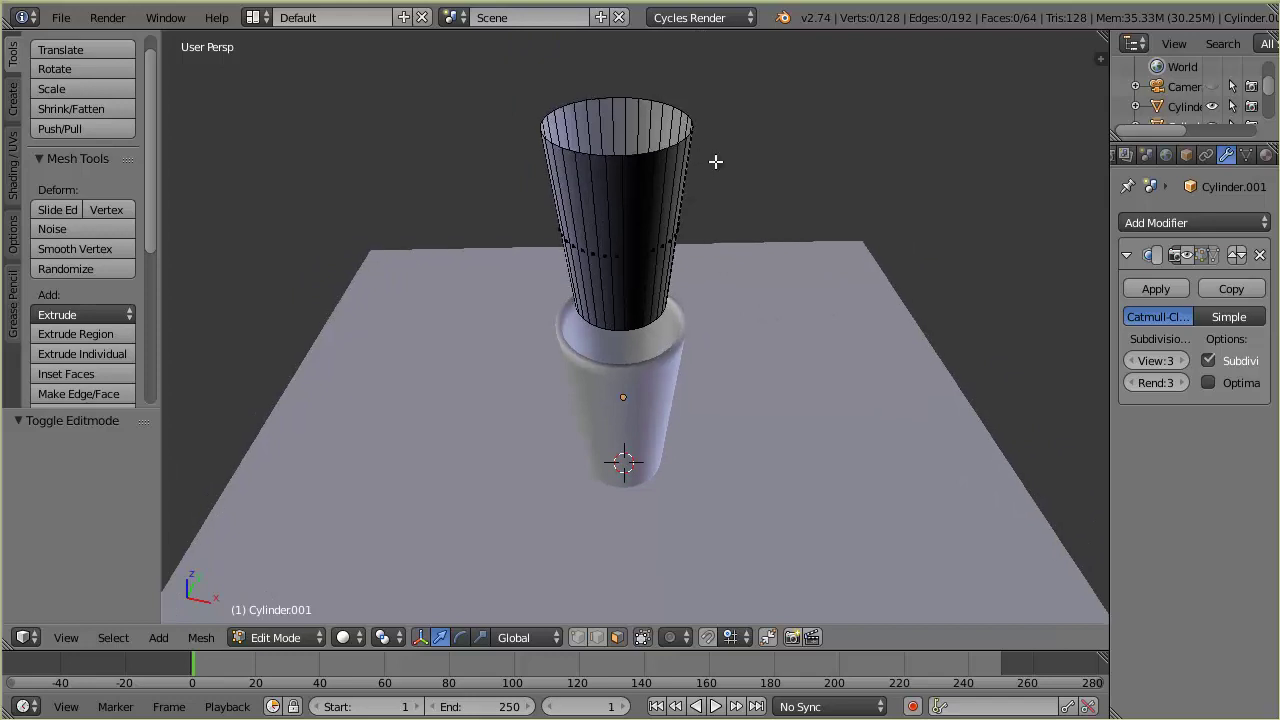
{"action": "scroll", "coordinate": [654, 149], "scroll_direction": "up", "scroll_amount": 1}
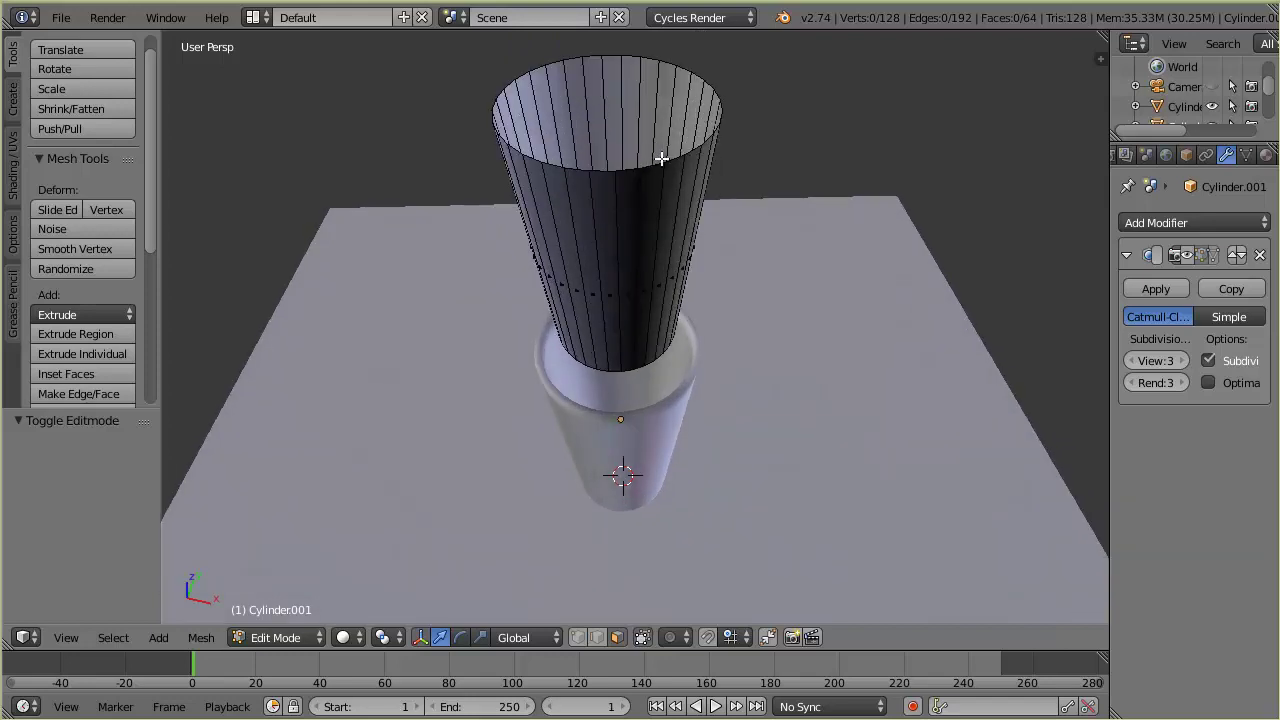
{"action": "key", "text": "ctrl+Tab"}
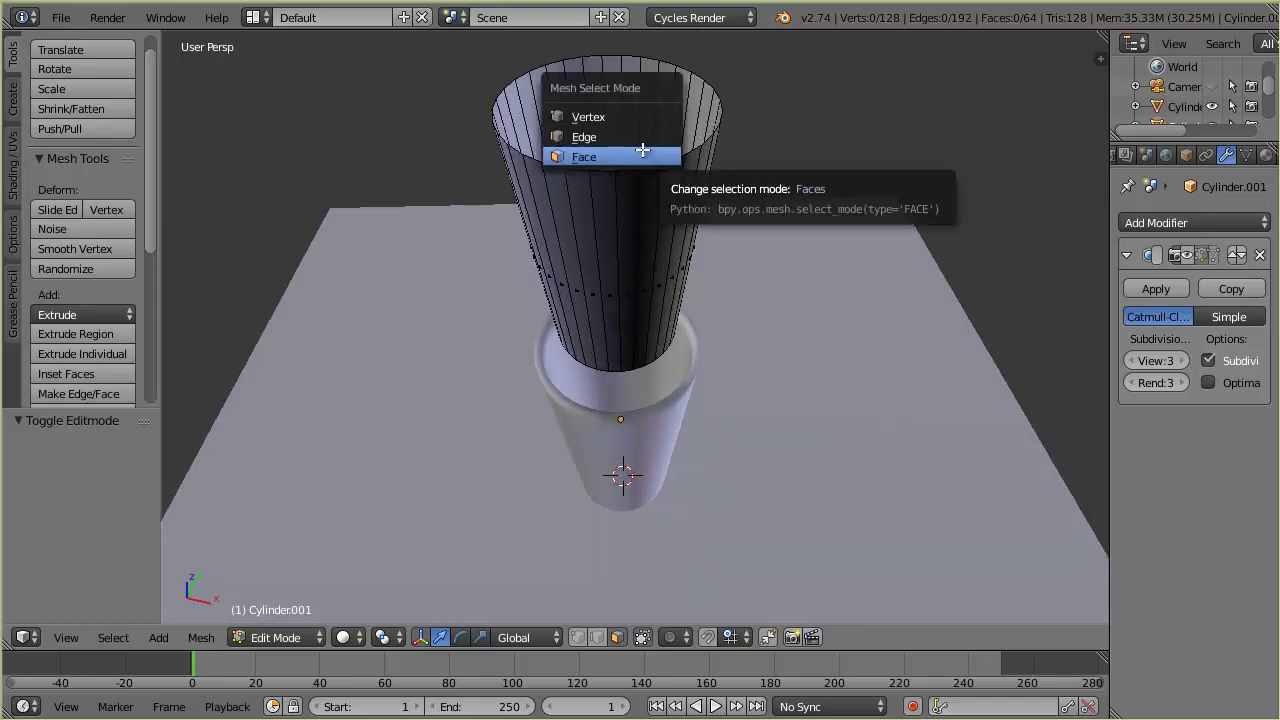
{"action": "left_click", "coordinate": [615, 136]}
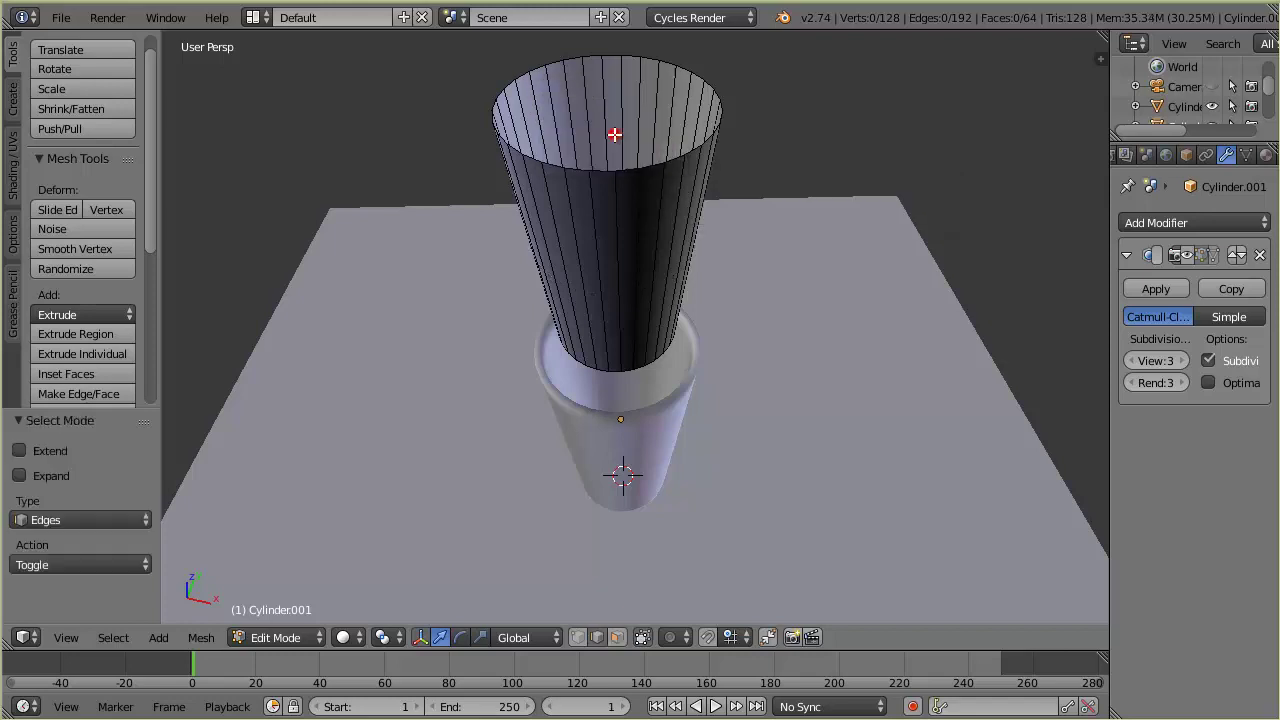
Extrude the upper edge loop of the separated copy and scale the new ring to 0 to close the top.
{"action": "right_click", "coordinate": [578, 170], "text": "alt"}
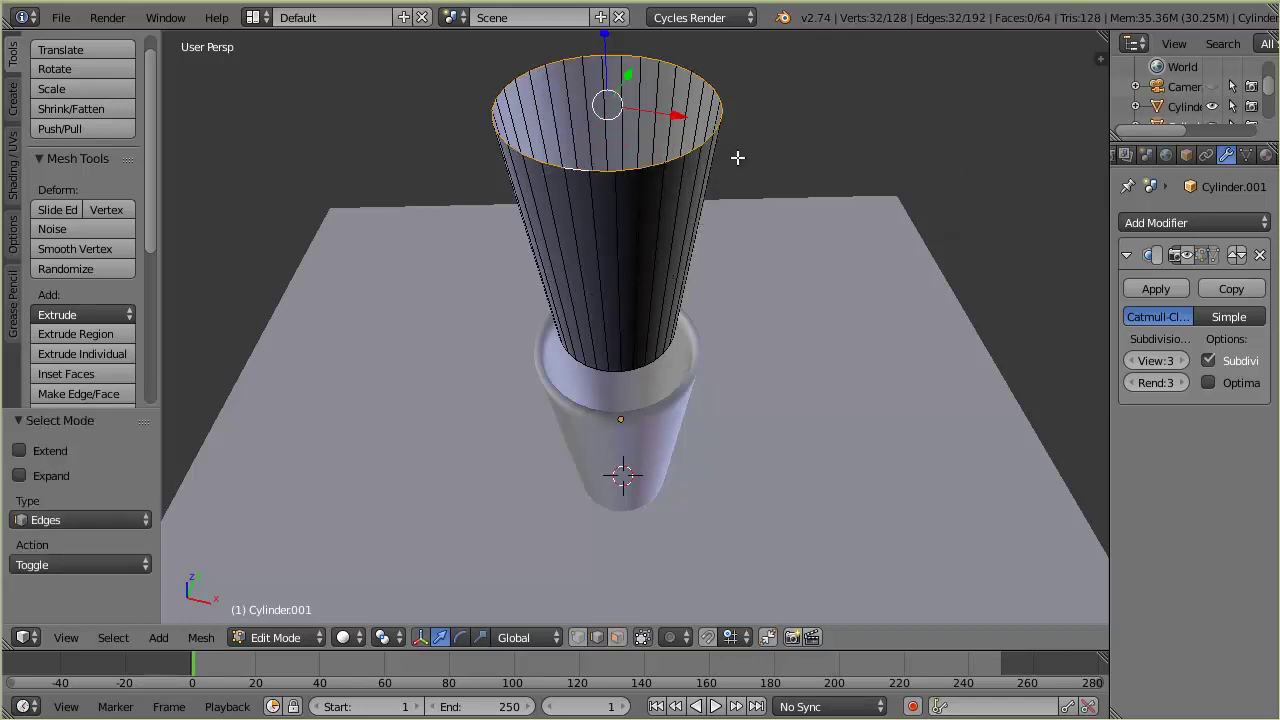
{"action": "key", "text": "e"}
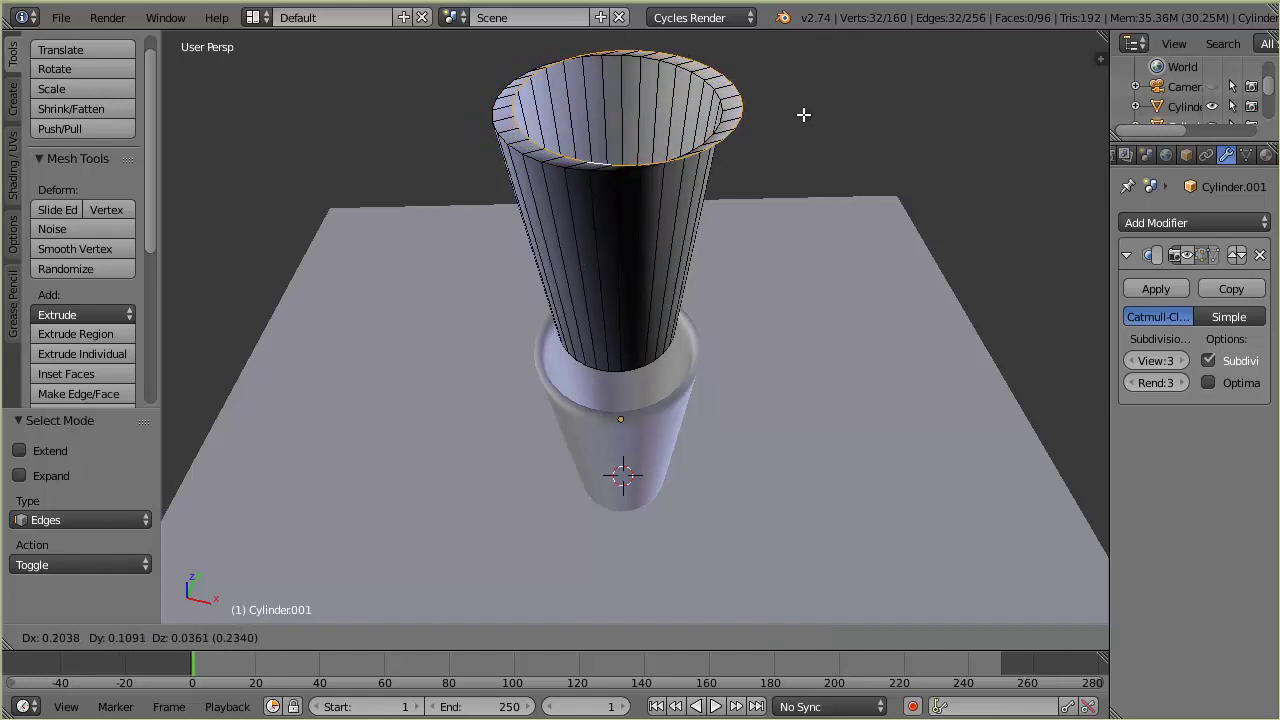
{"action": "right_click", "coordinate": [803, 115]}
{"action": "key", "text": "s"}
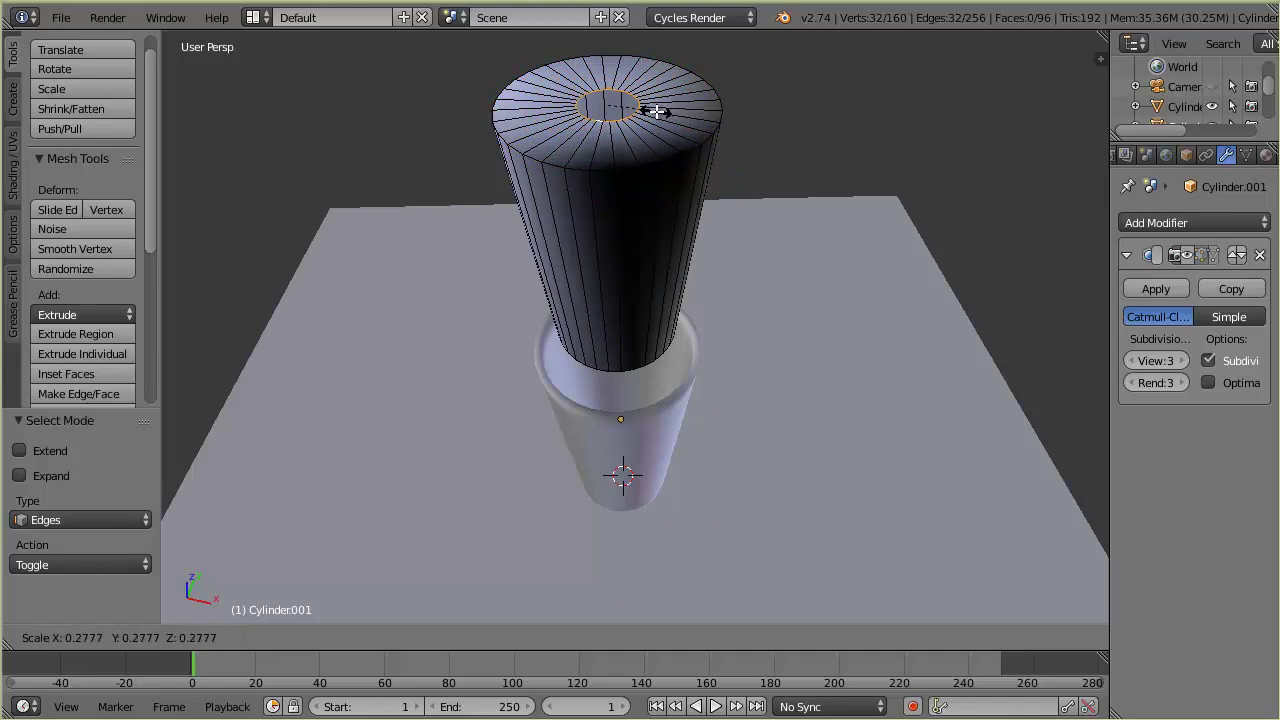
{"action": "key", "text": "0"}
{"action": "key", "text": "Return"}
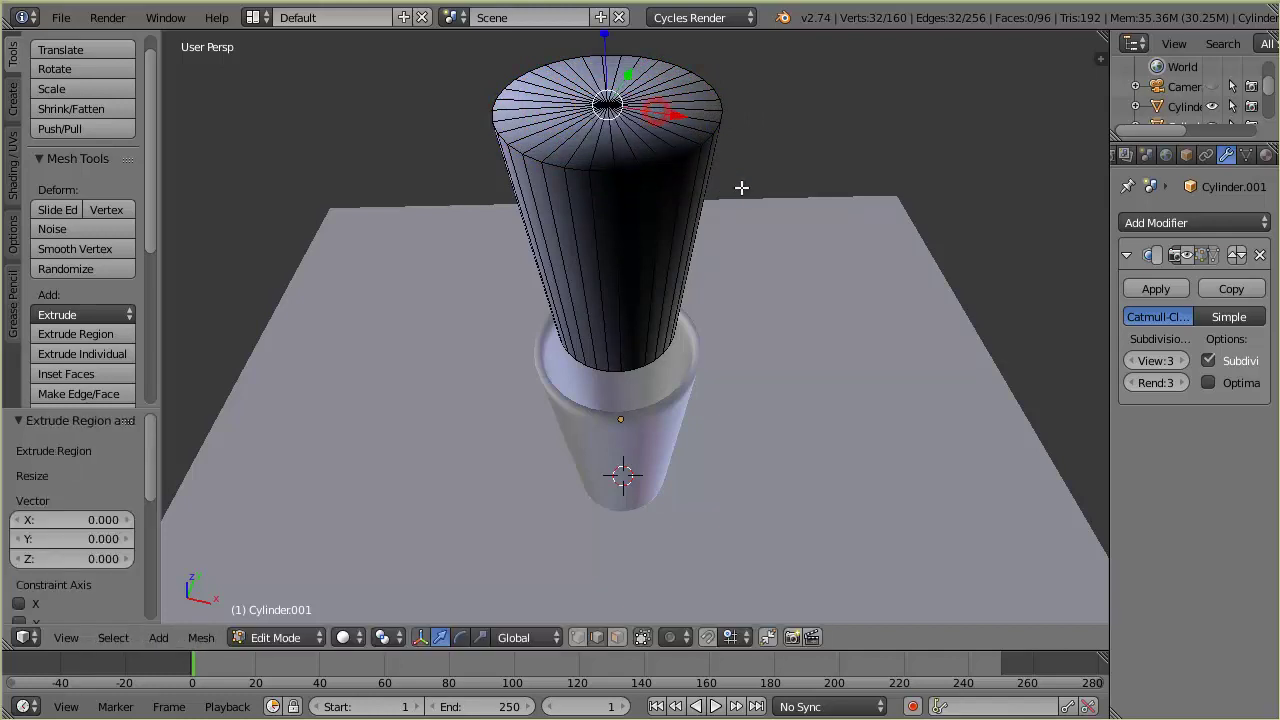
Flip the normals of the entire liquid mesh and leave everything deselected.
{"action": "middle_click_drag", "start_coordinate": [754, 257], "coordinate": [714, 254]}
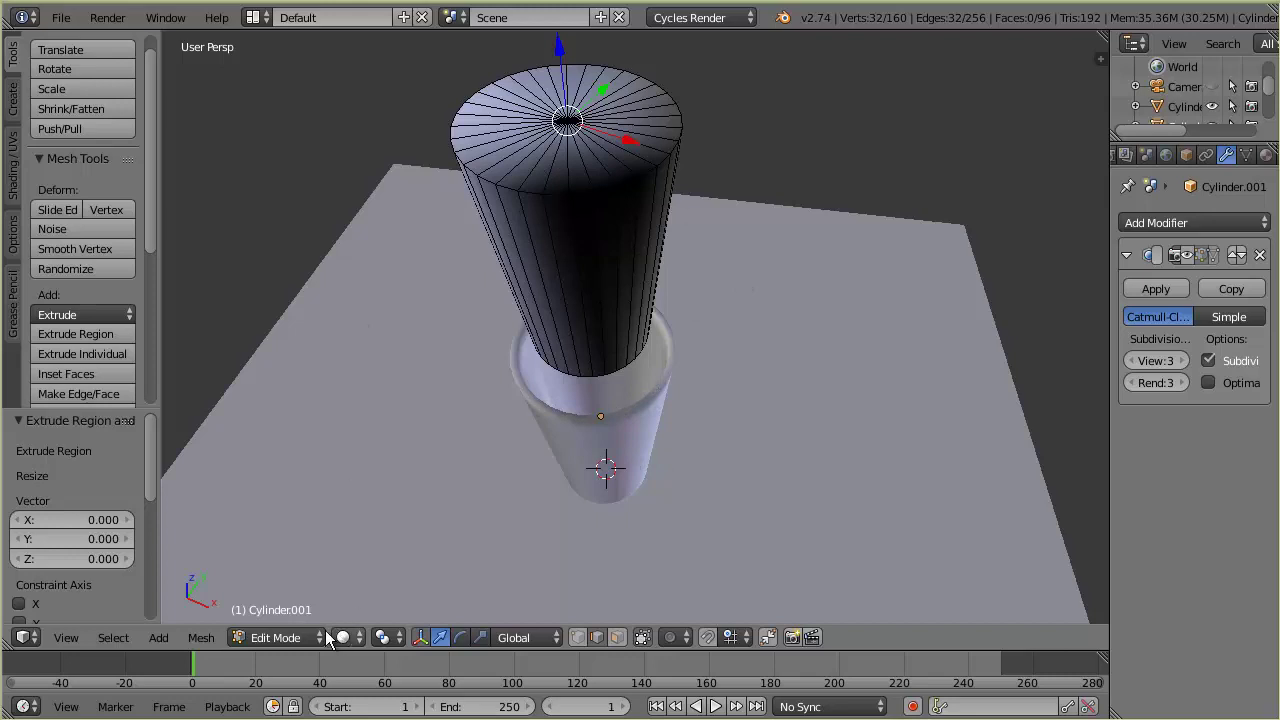
{"action": "left_click", "coordinate": [200, 638]}
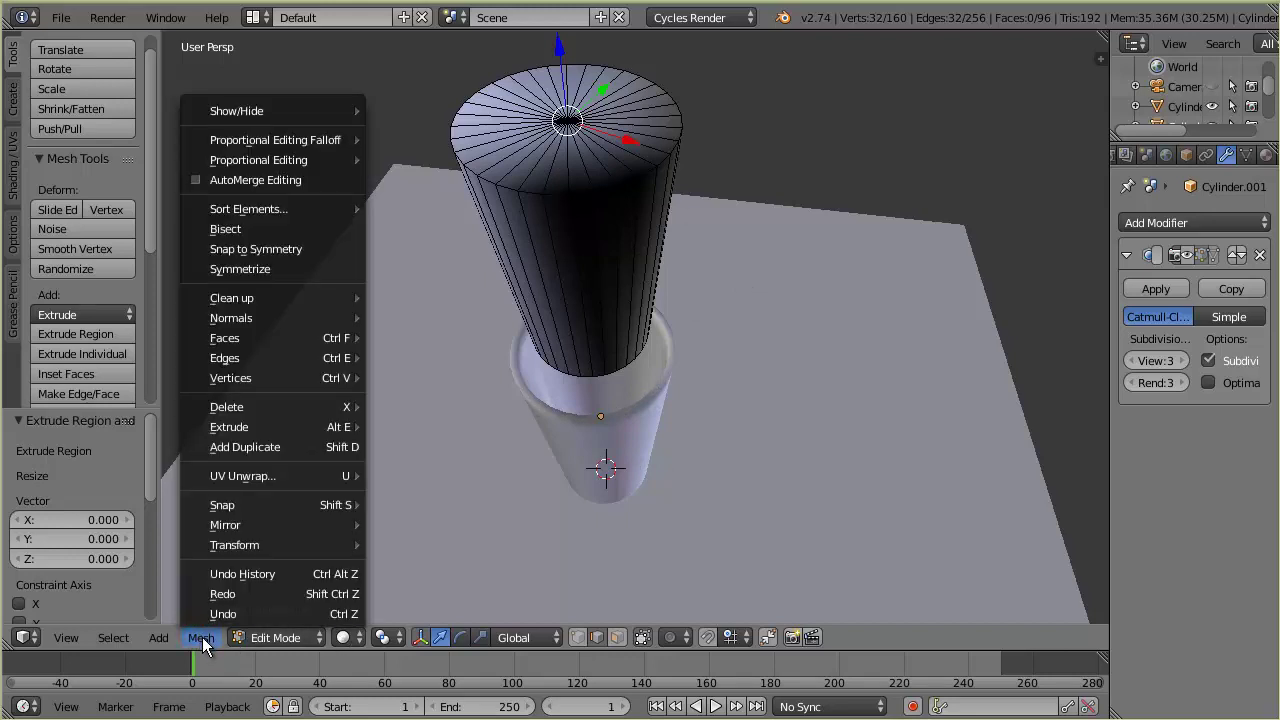
{"action": "mouse_move", "coordinate": [265, 318]}
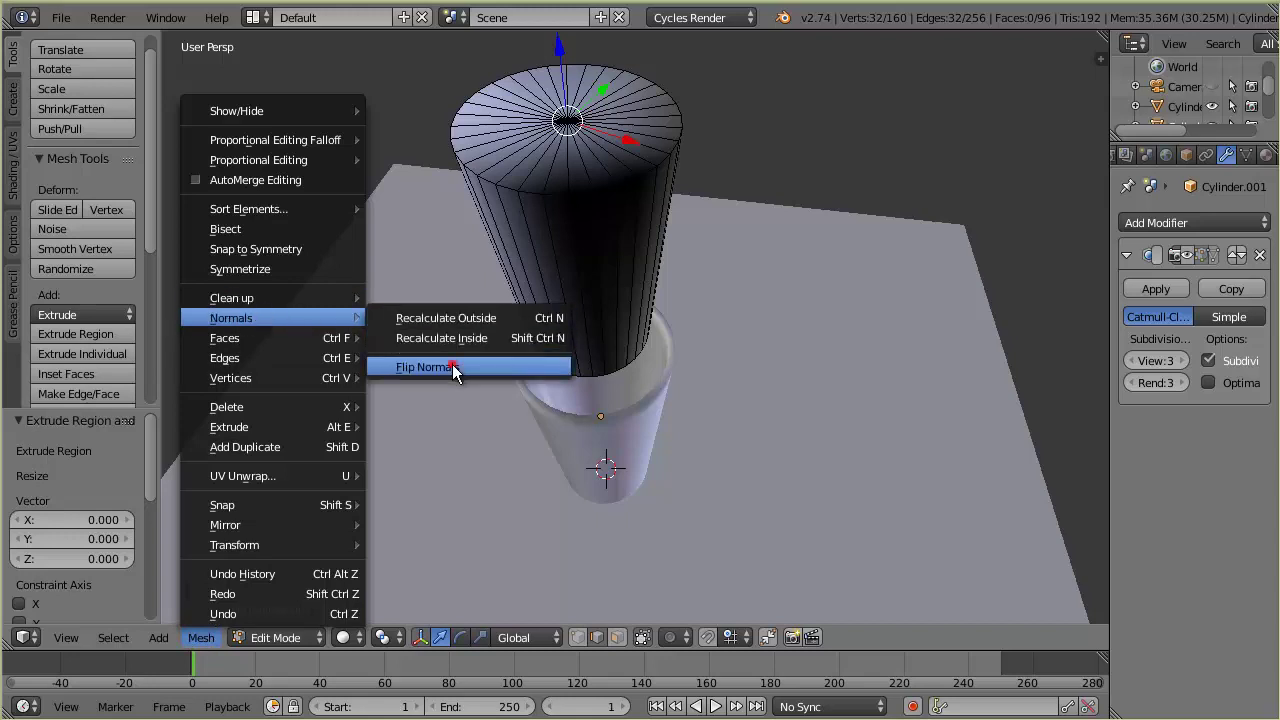
{"action": "left_click", "coordinate": [452, 366]}
{"action": "key", "text": "a"}
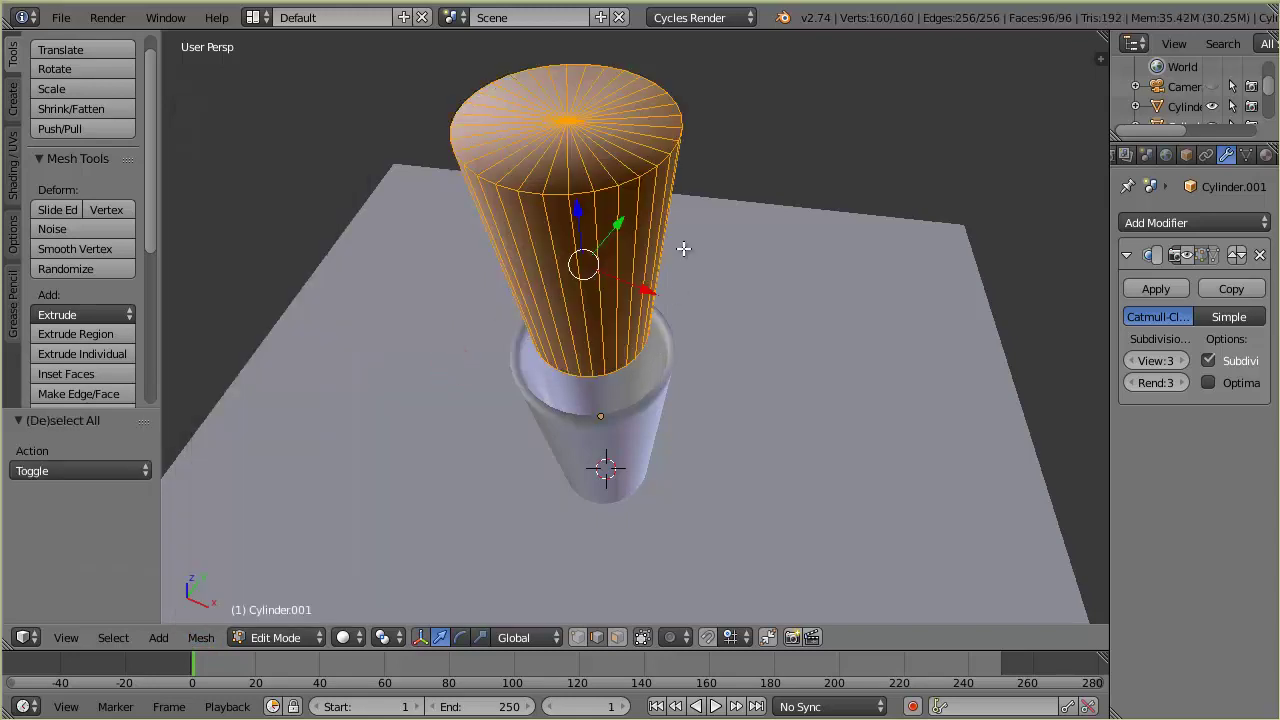
{"action": "left_click", "coordinate": [198, 638]}
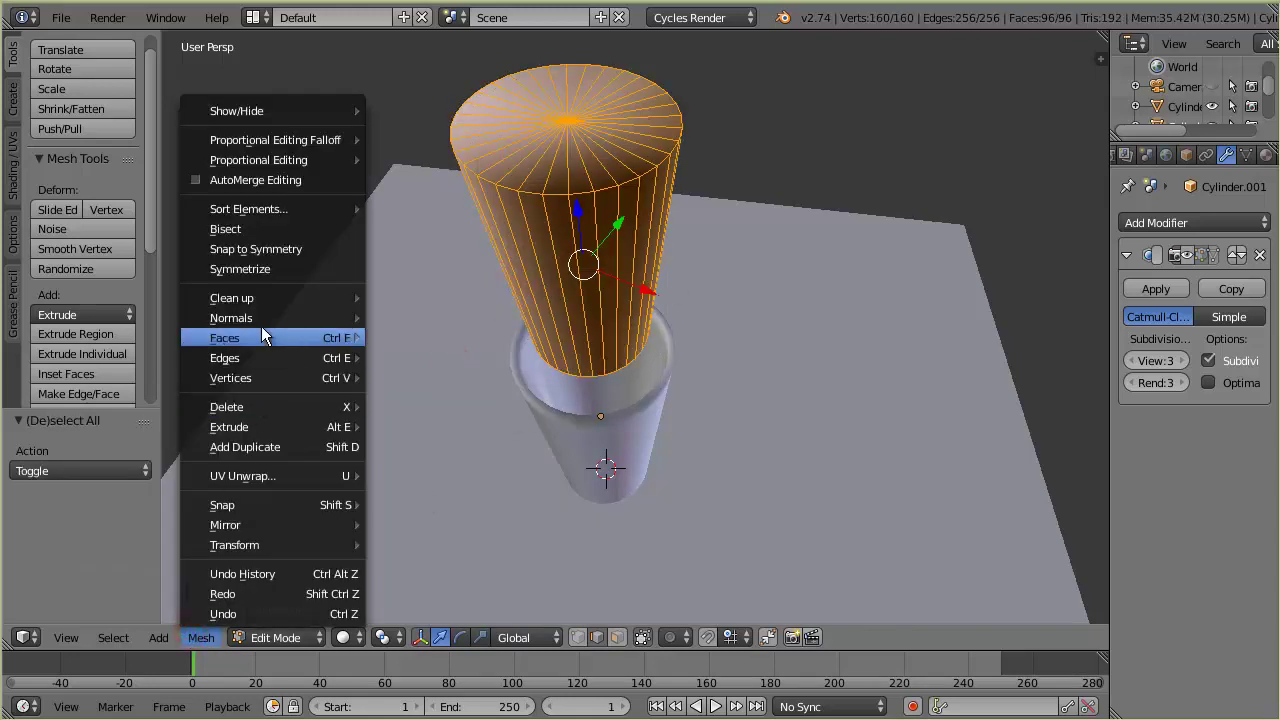
{"action": "mouse_move", "coordinate": [261, 318]}
{"action": "left_click", "coordinate": [447, 367]}
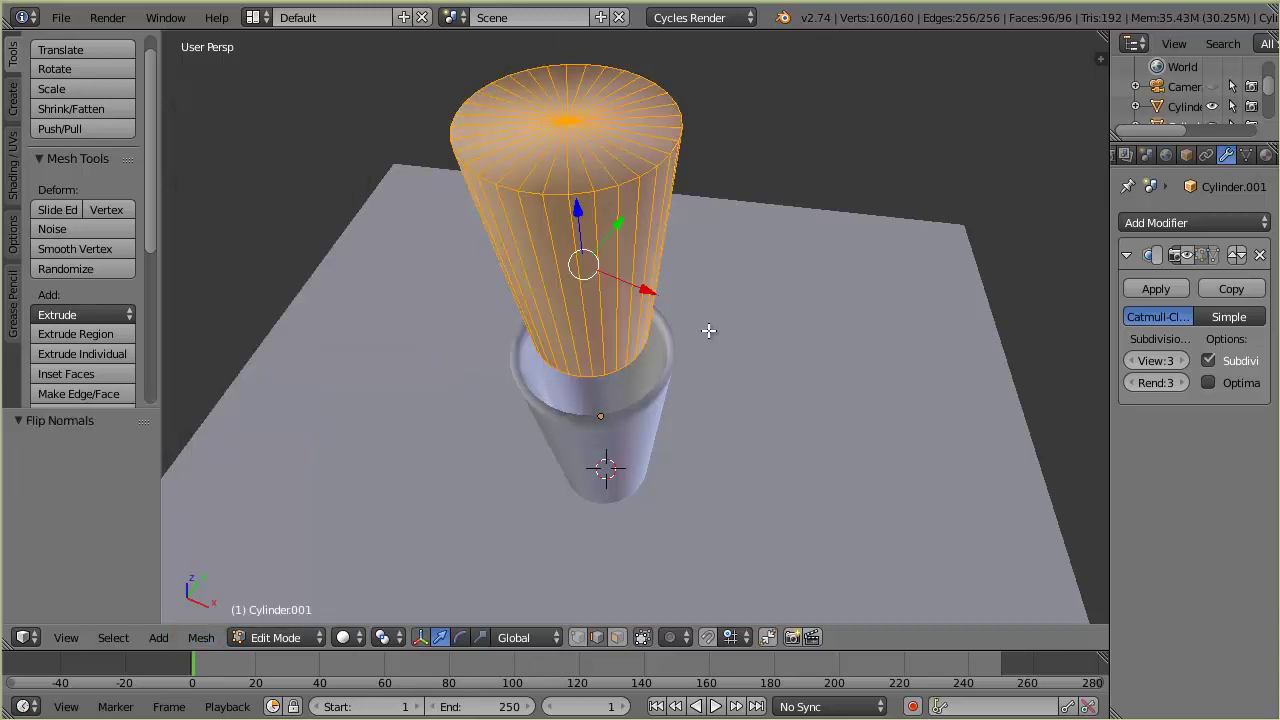
{"action": "key", "text": "a"}
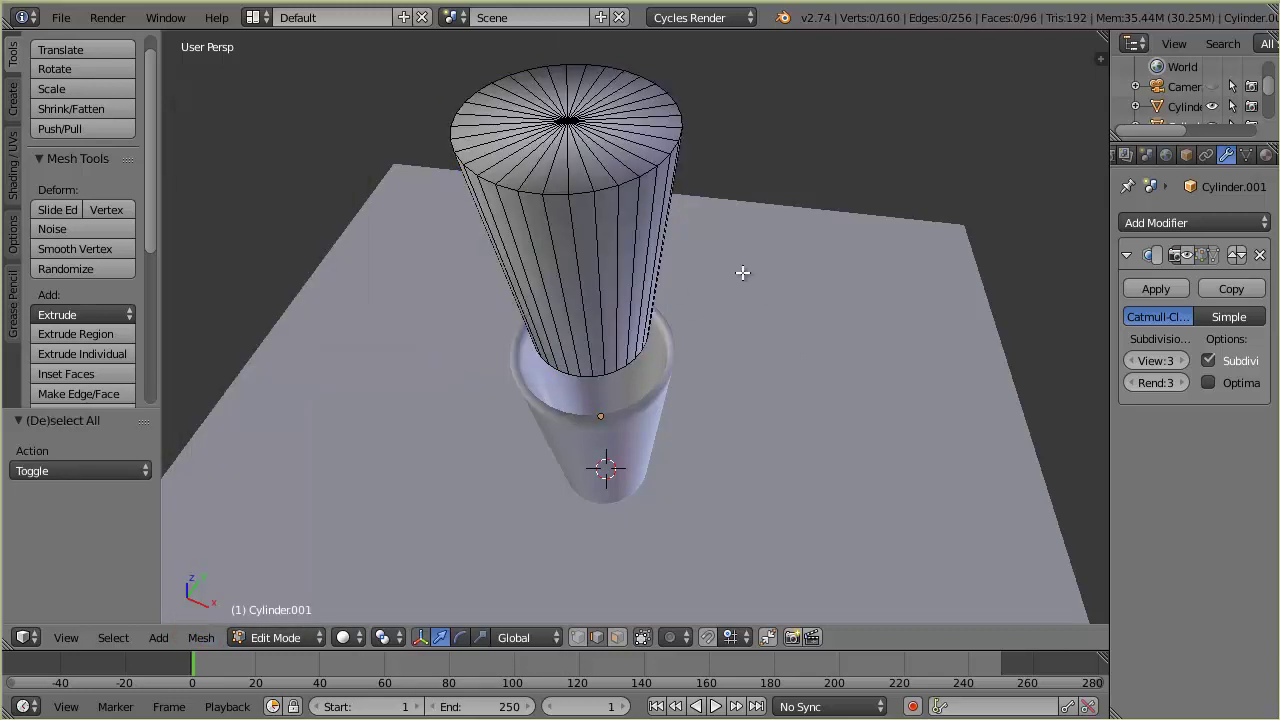
Turn on the viewport display of the liquid's subdivision modifier to preview the smoothed shape over the edit mesh.
{"action": "key", "text": "KP_8"}
{"action": "key", "text": "KP_8"}
{"action": "key", "text": "Home"}
{"action": "key", "text": "KP_2"}
{"action": "key", "text": "KP_2"}
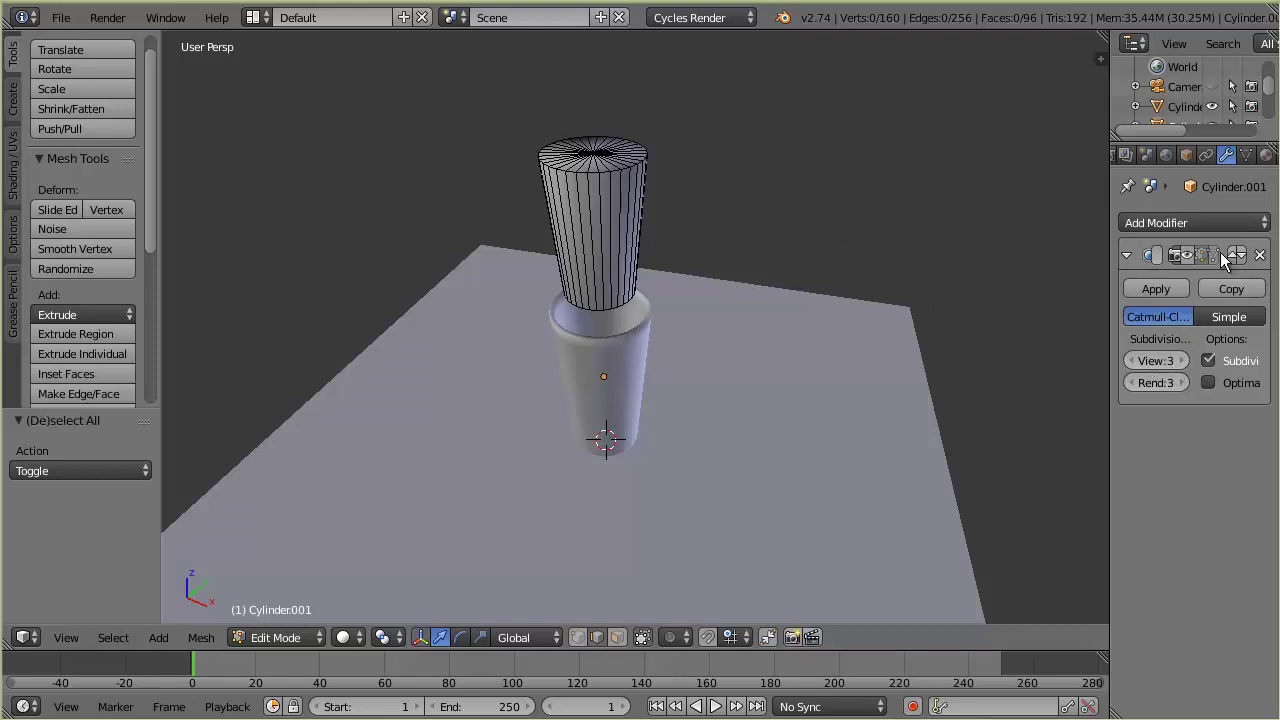
{"action": "left_click", "coordinate": [1182, 256]}
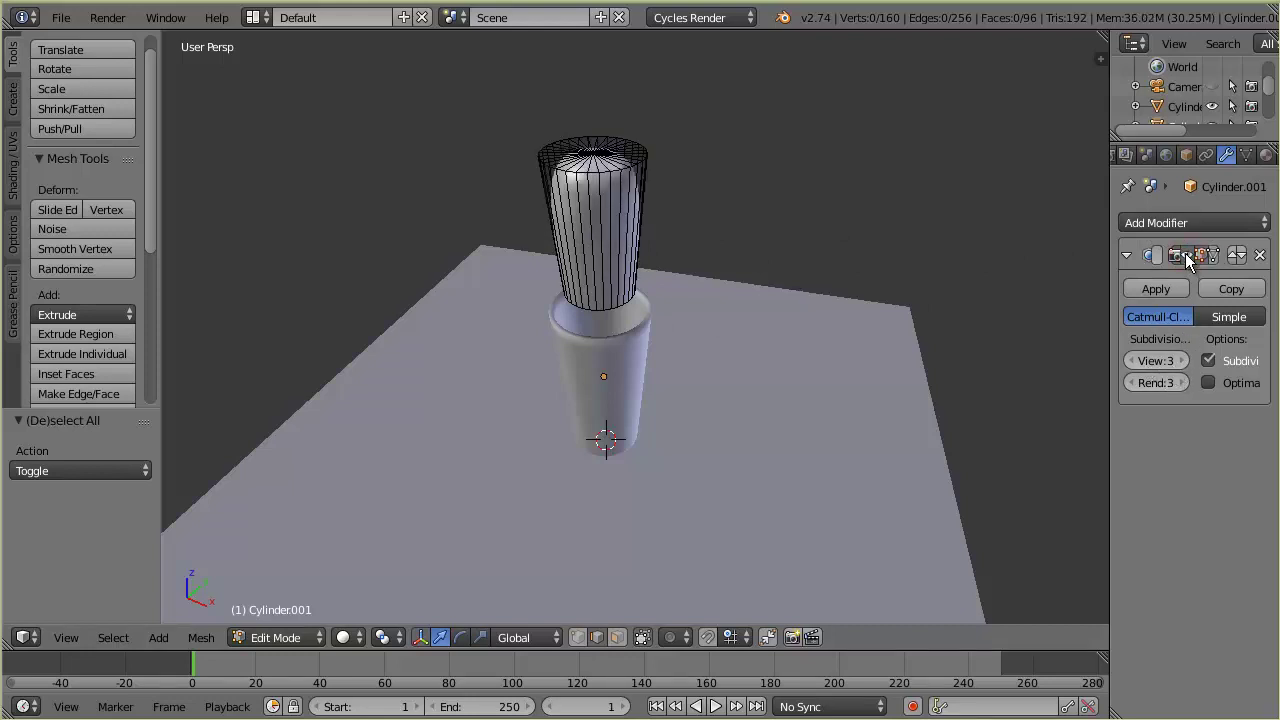
{"action": "left_click", "coordinate": [1186, 256]}
{"action": "left_click", "coordinate": [1188, 256]}
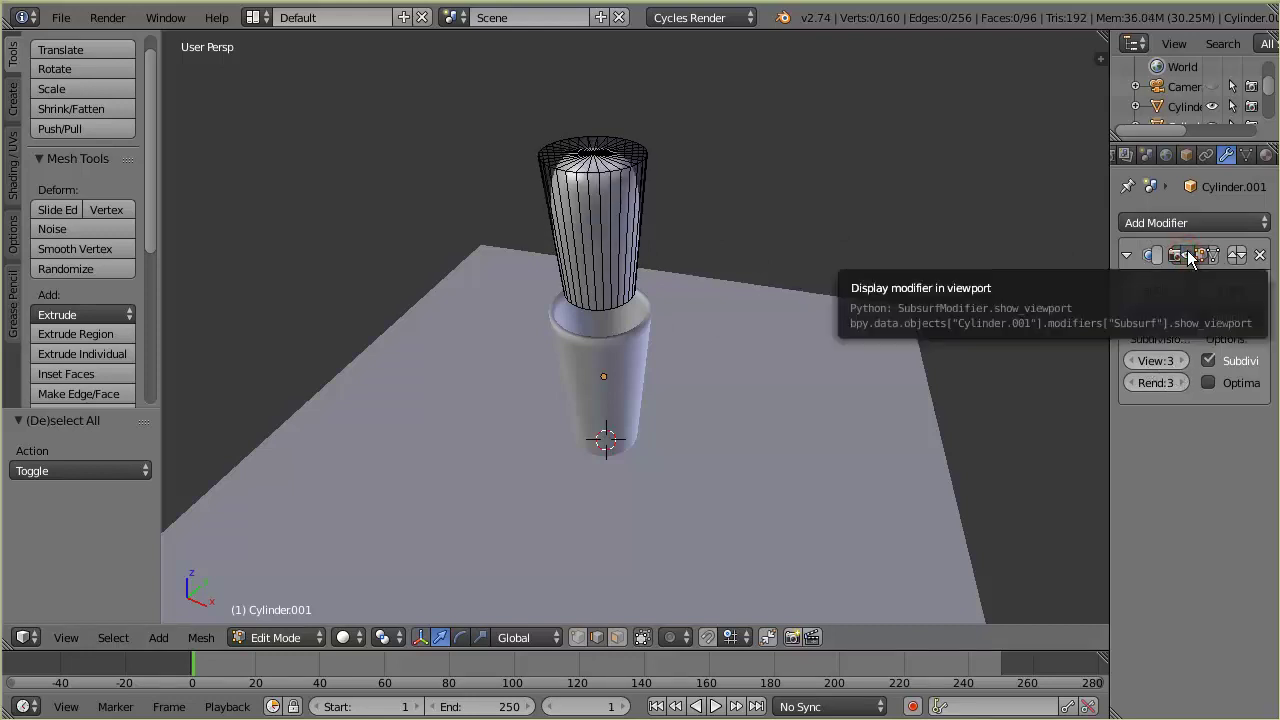
Add one loop cut around the liquid's side, slid fully up to the top rim, and turn off the modifier's viewport display.
{"action": "middle_click_drag", "start_coordinate": [763, 137], "coordinate": [586, 378]}
{"action": "scroll", "coordinate": [741, 266], "scroll_direction": "up", "scroll_amount": 3}
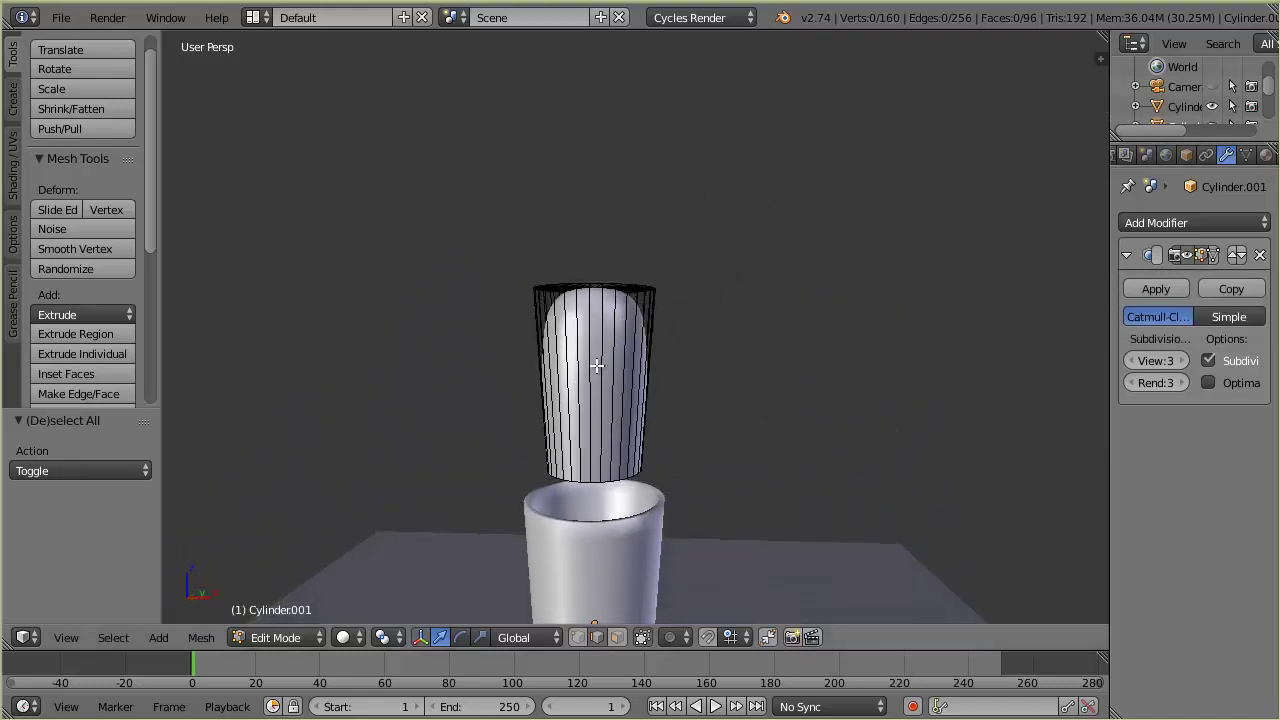
{"action": "key", "text": "ctrl+r"}
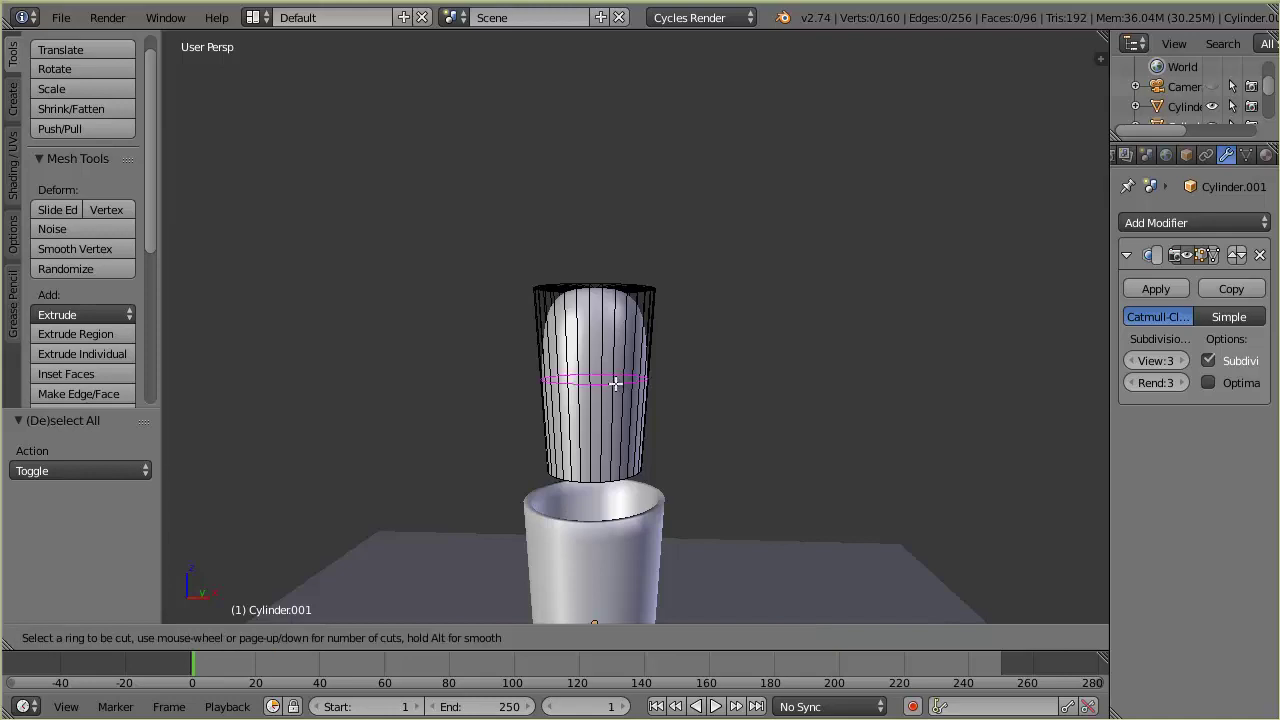
{"action": "left_click", "coordinate": [614, 381]}
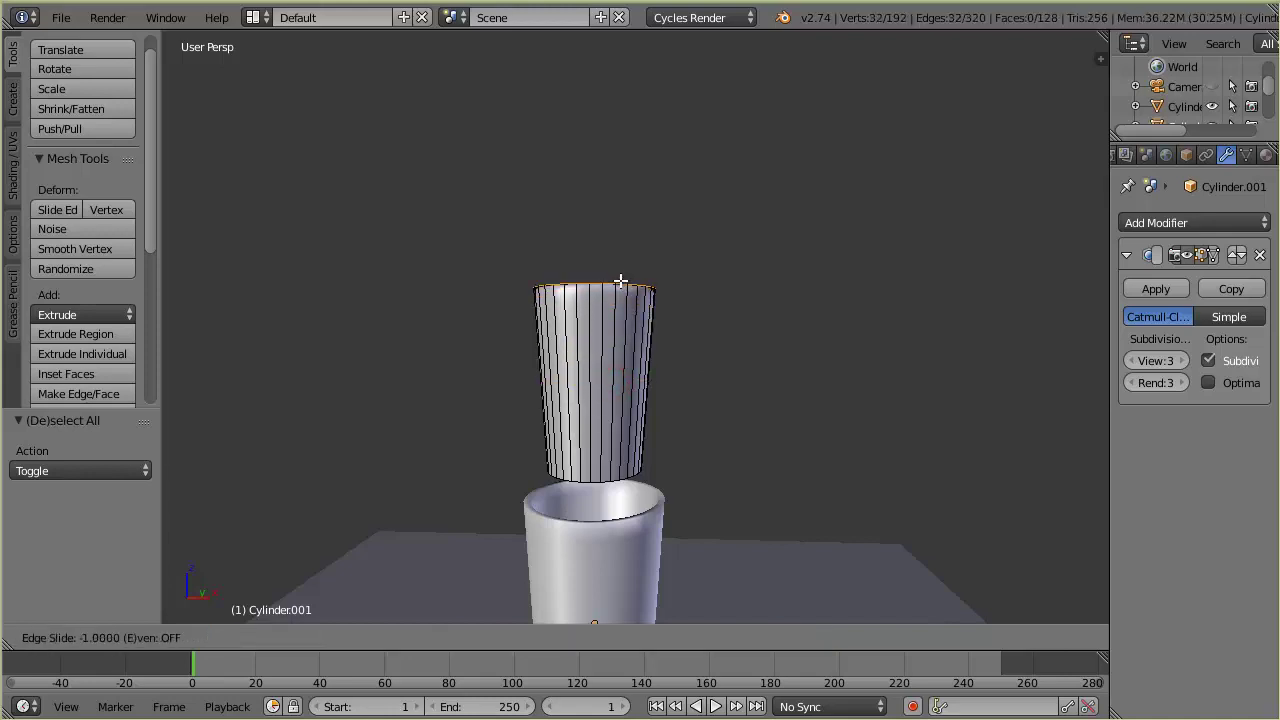
{"action": "left_click", "coordinate": [620, 281]}
{"action": "middle_click_drag", "start_coordinate": [743, 417], "coordinate": [700, 457]}
{"action": "left_click", "coordinate": [1187, 257]}
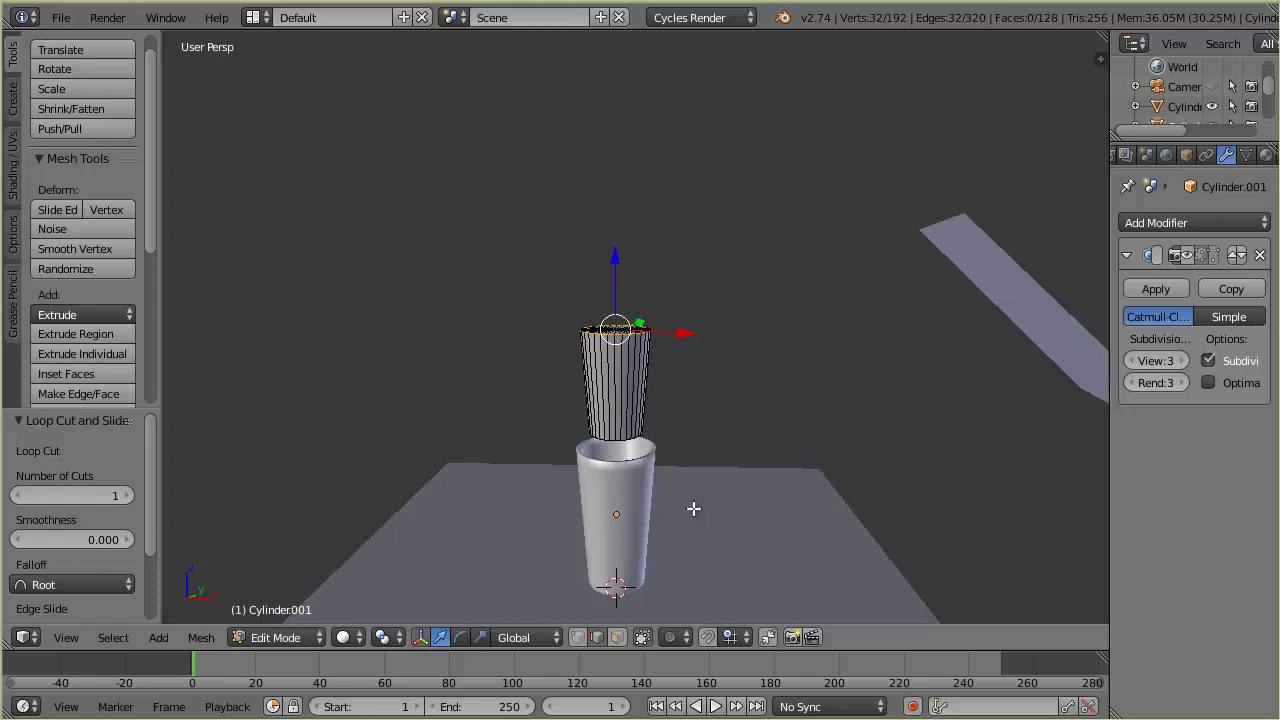
Switch to wireframe shading, select the whole liquid mesh and move it about 3.15 units down the Z axis into the glass.
{"action": "middle_click_drag", "start_coordinate": [691, 509], "coordinate": [697, 409]}
{"action": "key", "text": "z"}
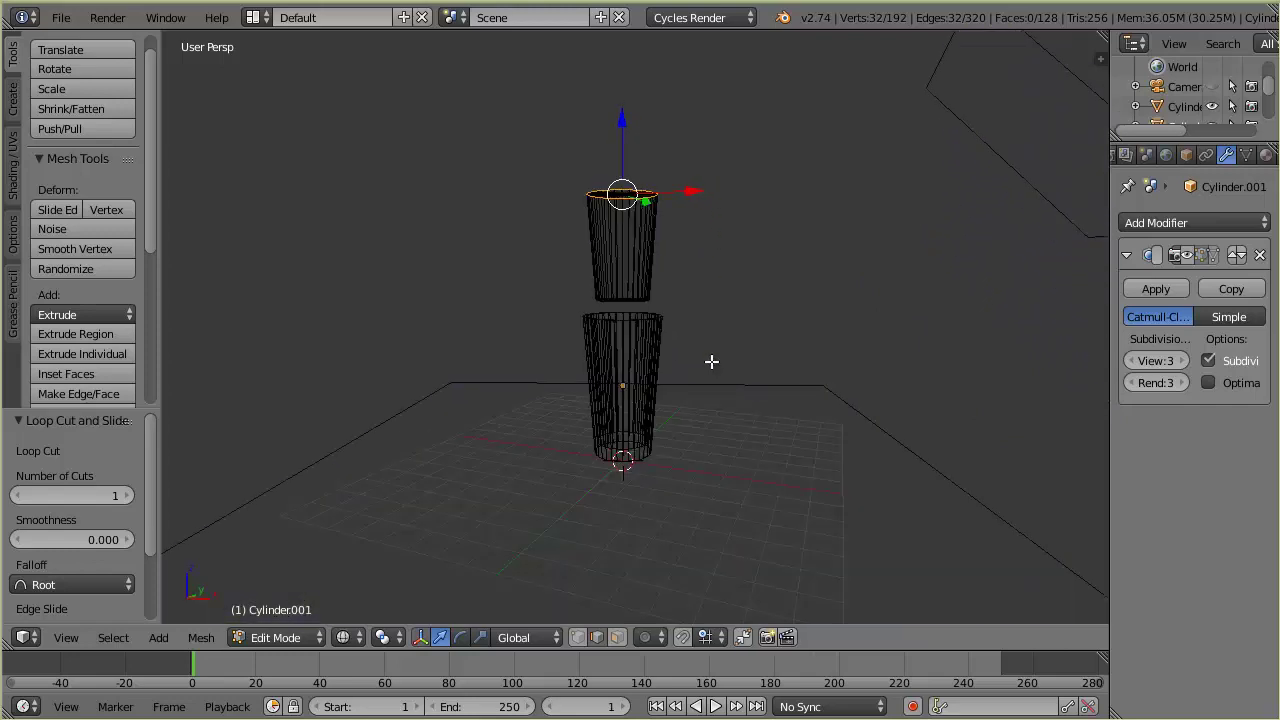
{"action": "key", "text": "a"}
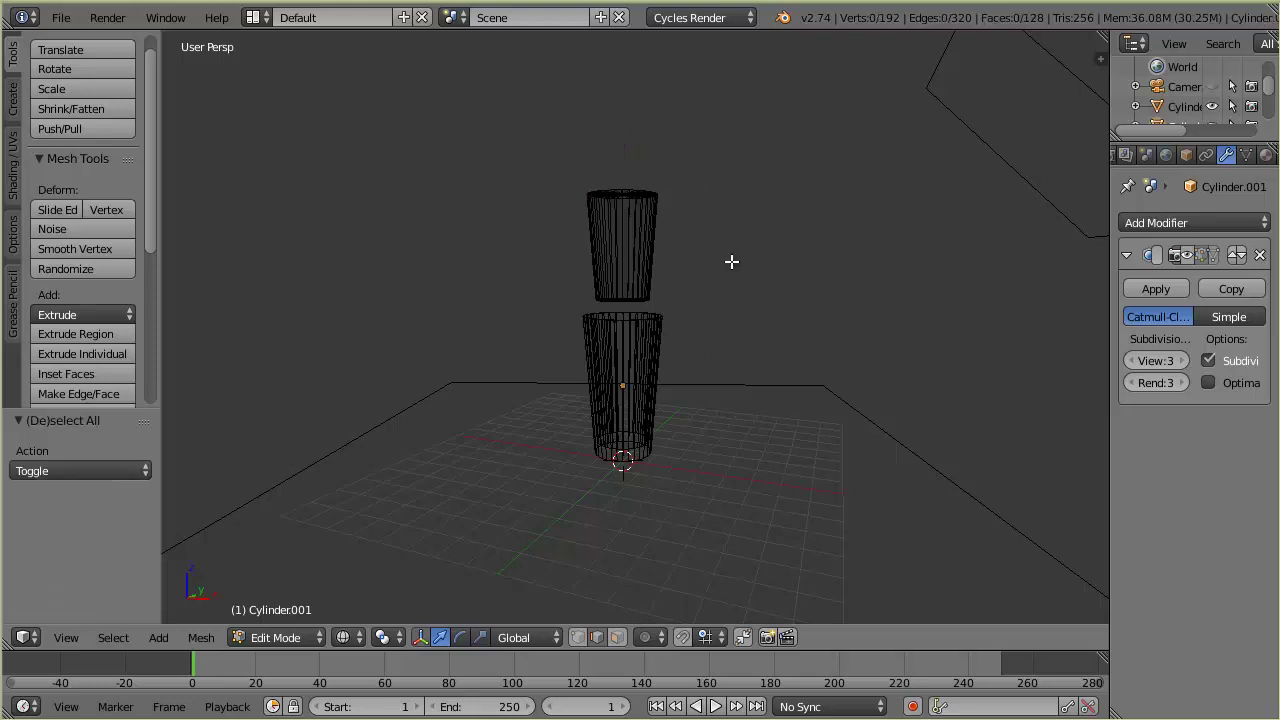
{"action": "key", "text": "a"}
{"action": "left_click_drag", "start_coordinate": [619, 171], "coordinate": [663, 386]}
{"action": "key", "text": "KP_Decimal"}
{"action": "scroll", "coordinate": [666, 418], "scroll_direction": "down", "scroll_amount": 5}
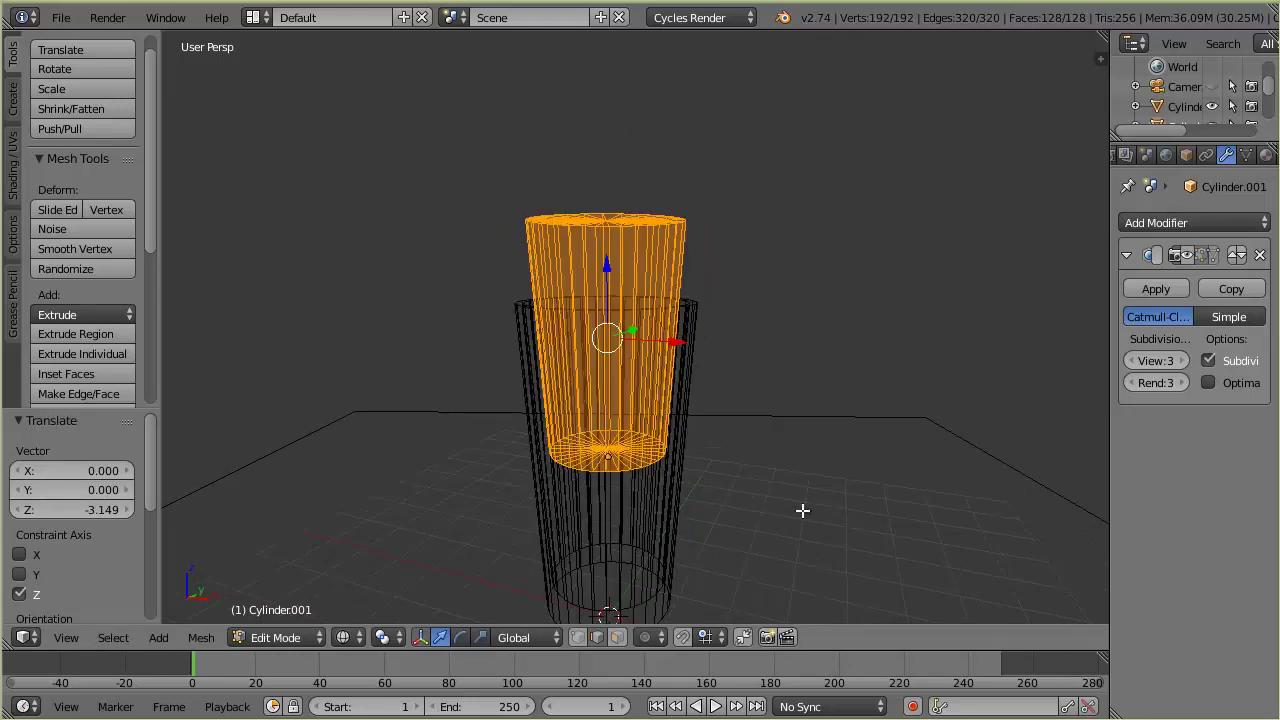
In front orthographic view, move the liquid mesh about 2.32 units further down along Z to the glass's inner bottom.
{"action": "key", "text": "KP_5"}
{"action": "key", "text": "KP_5"}
{"action": "key", "text": "KP_5"}
{"action": "scroll", "coordinate": [780, 468], "scroll_direction": "up", "scroll_amount": 2}
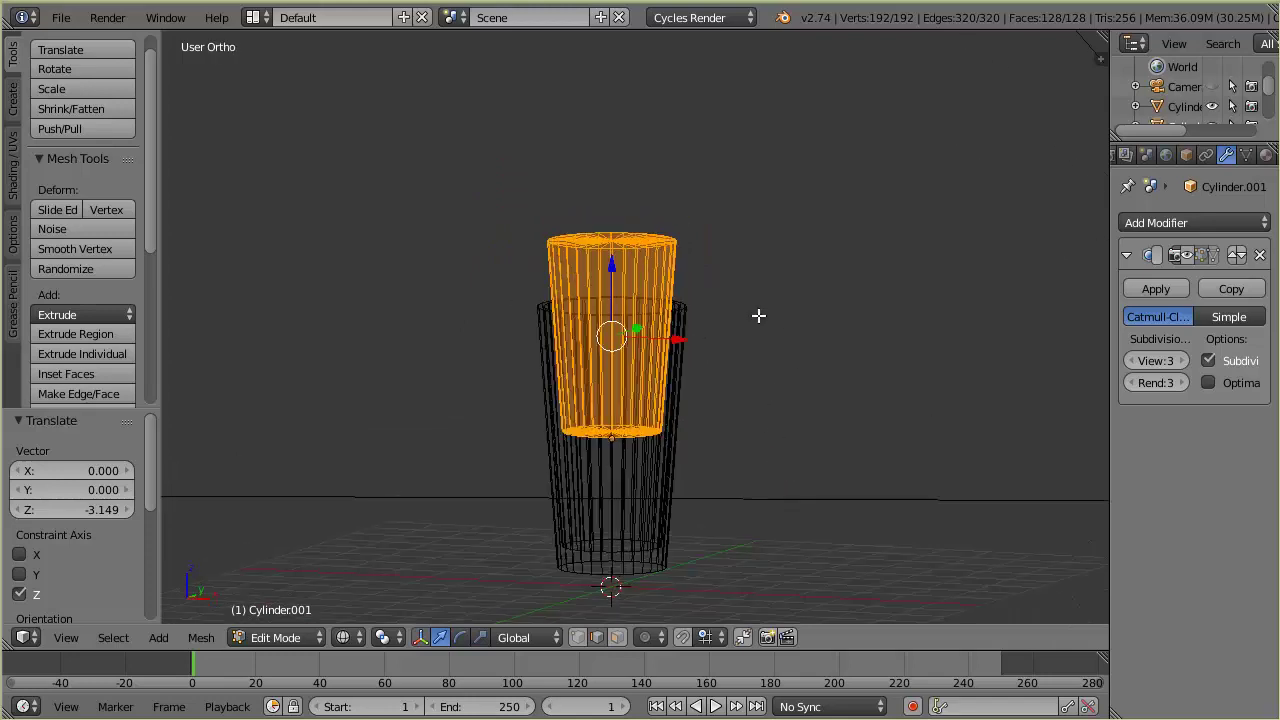
{"action": "key", "text": "KP_1"}
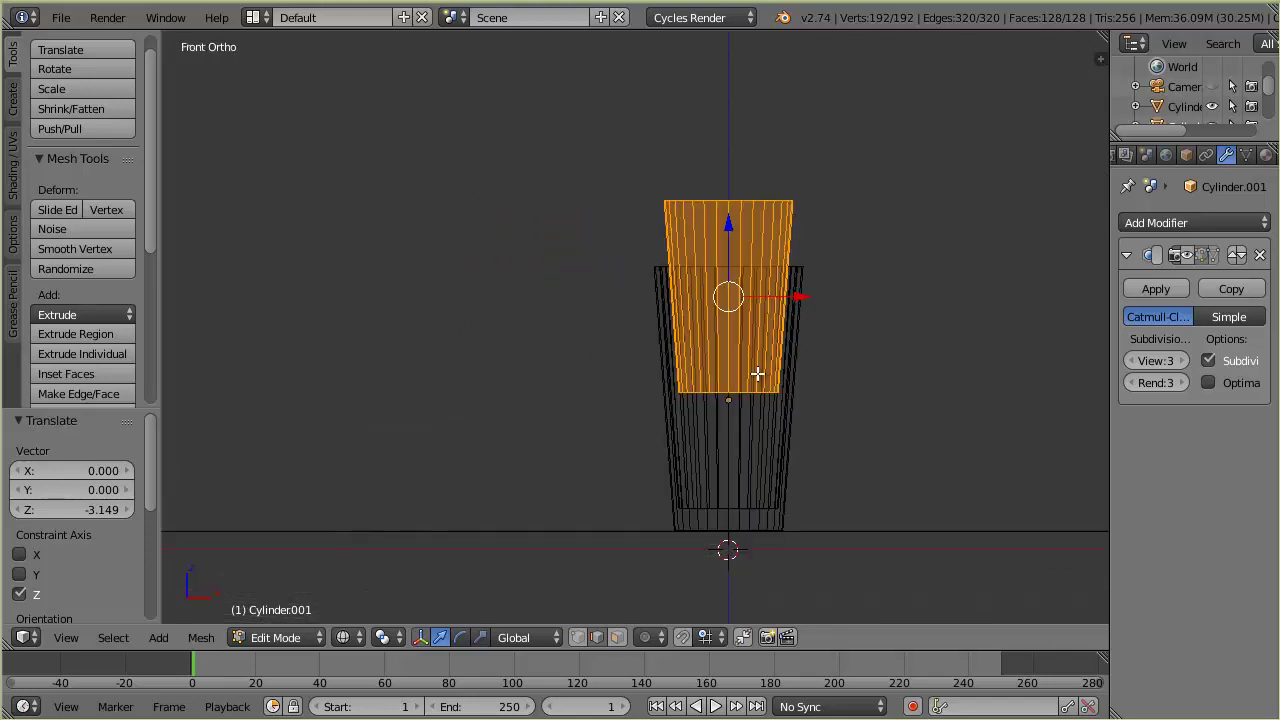
{"action": "key", "text": "g"}
{"action": "key", "text": "z"}
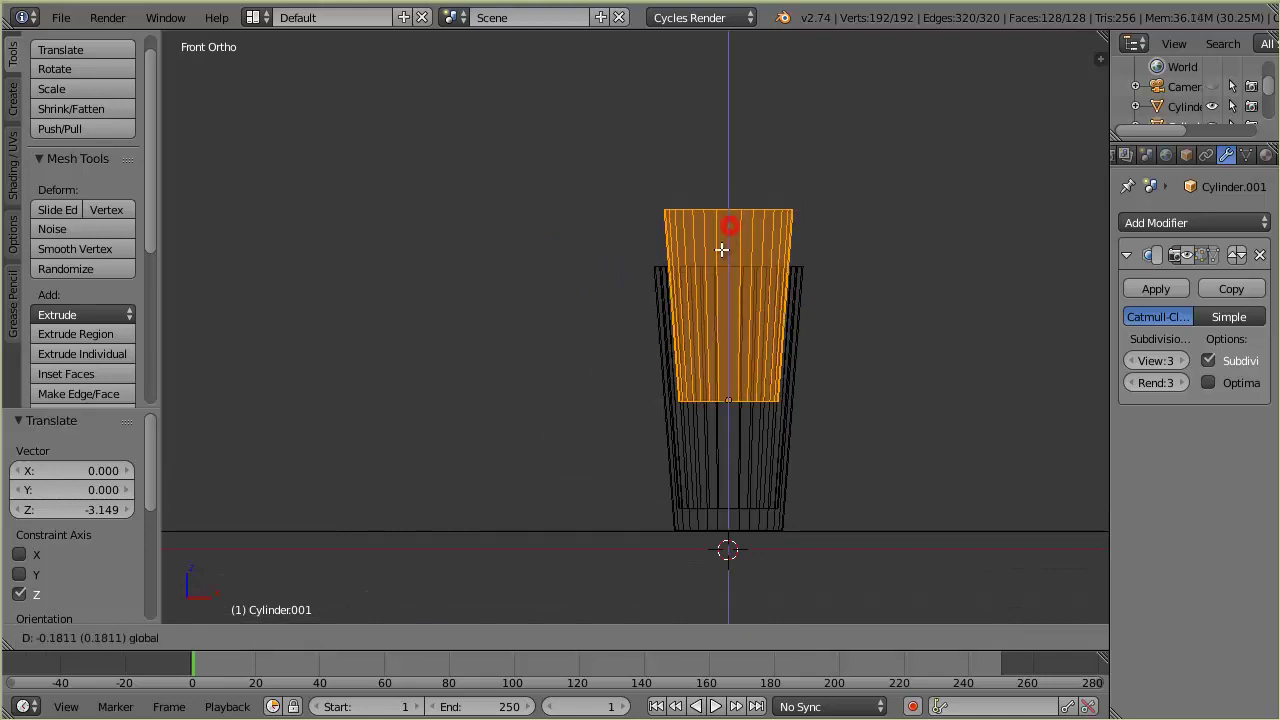
{"action": "left_click", "coordinate": [718, 340]}
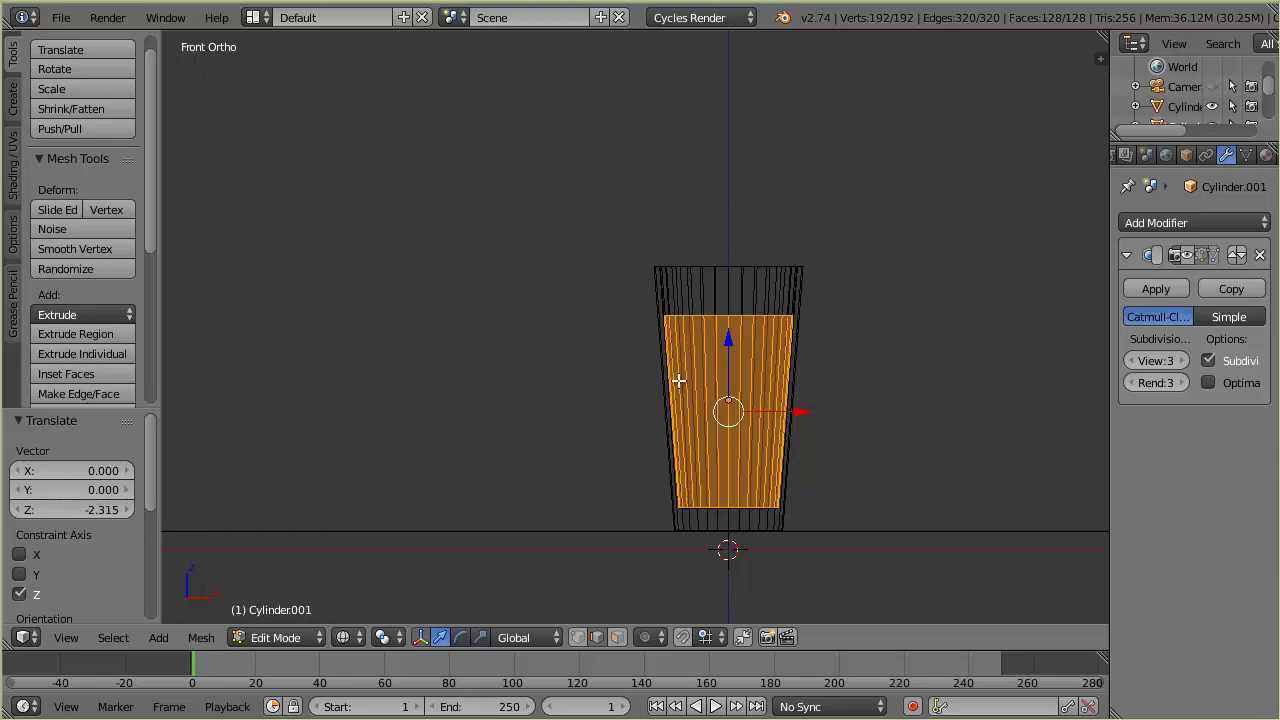
Scale the liquid mesh to about 0.937 and lower it about 0.06 units along Z to fit inside the glass.
{"action": "key", "text": "s"}
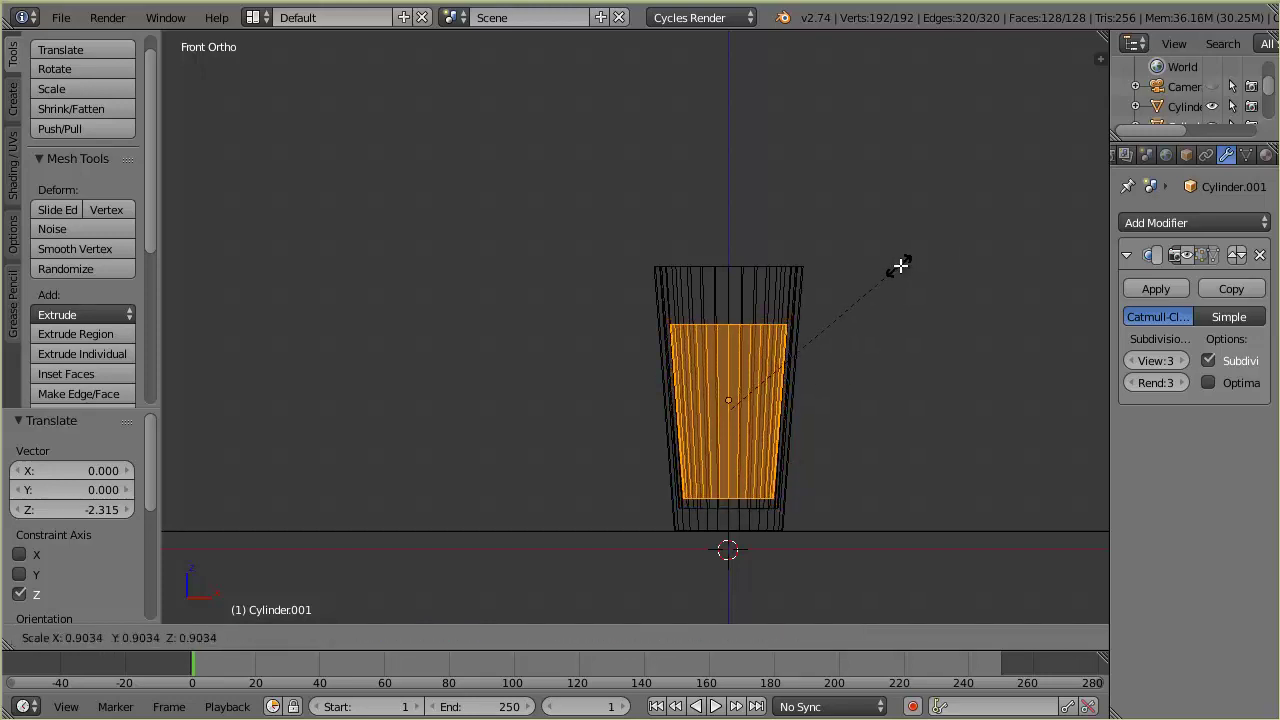
{"action": "left_click", "coordinate": [903, 258]}
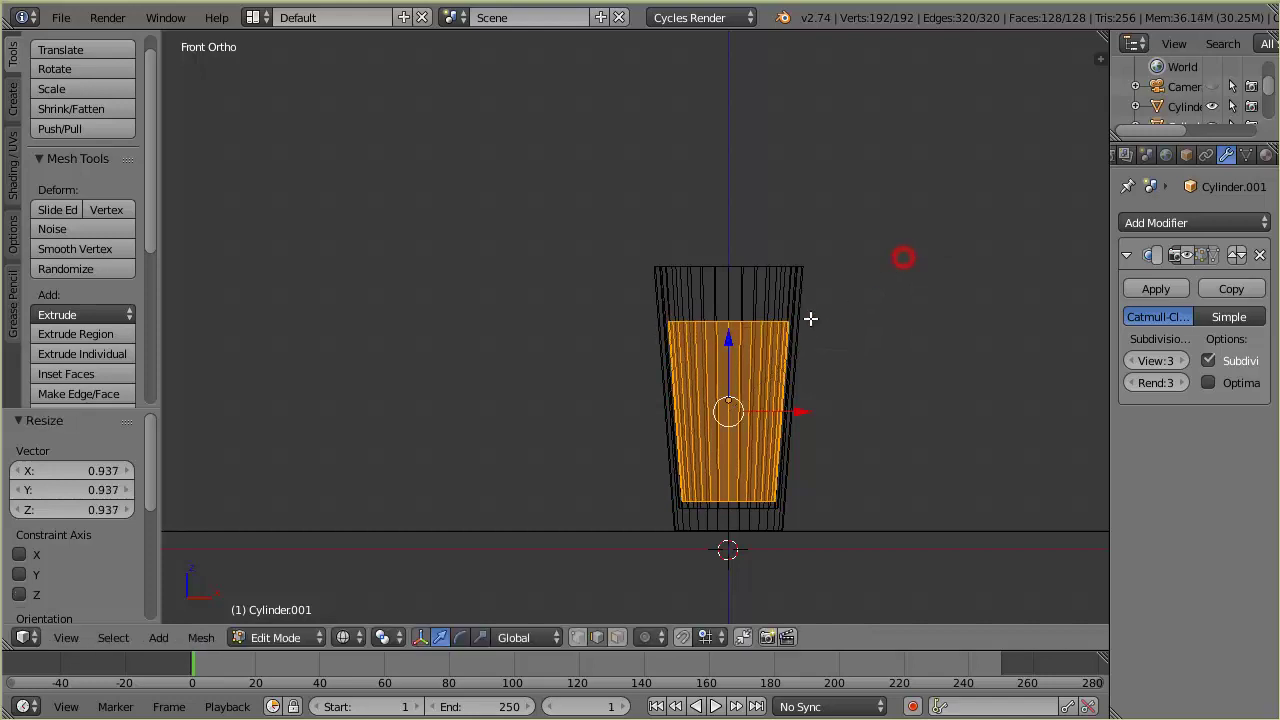
{"action": "left_click_drag", "start_coordinate": [729, 345], "coordinate": [727, 342]}
{"action": "scroll", "coordinate": [739, 455], "scroll_direction": "up", "scroll_amount": 2}
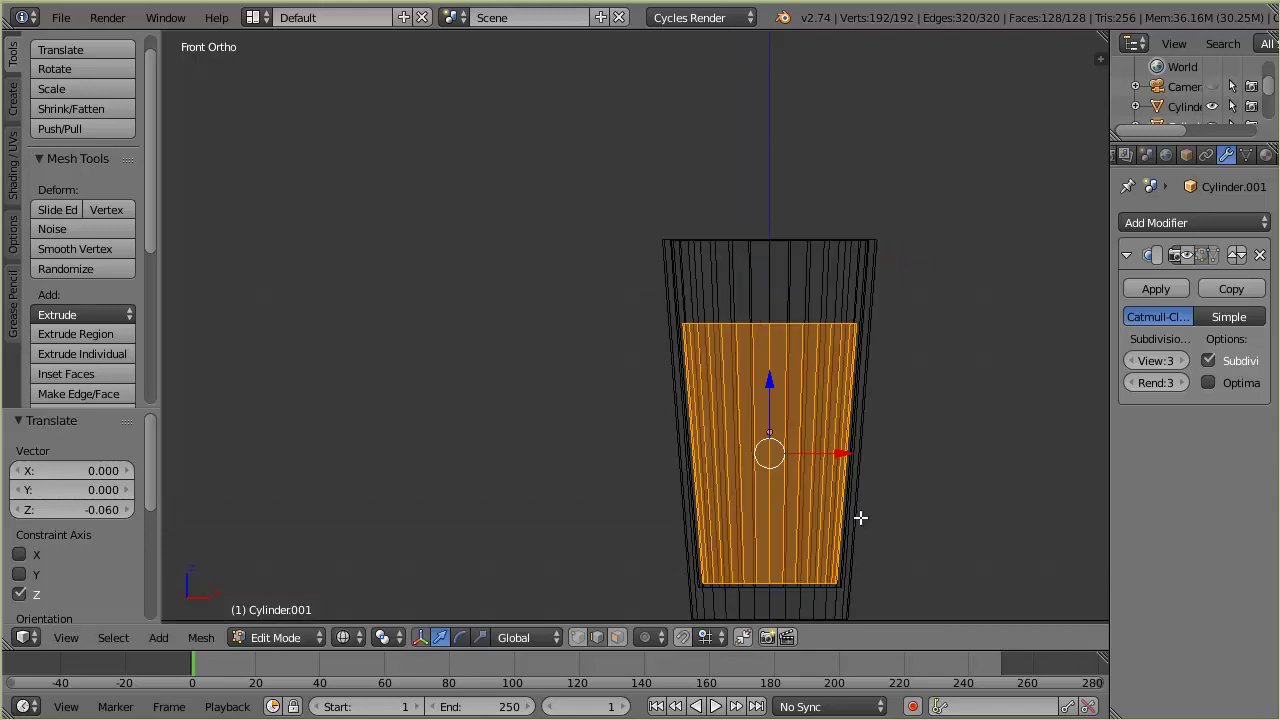
{"action": "middle_click_drag", "start_coordinate": [900, 480], "coordinate": [780, 400], "text": "shift"}
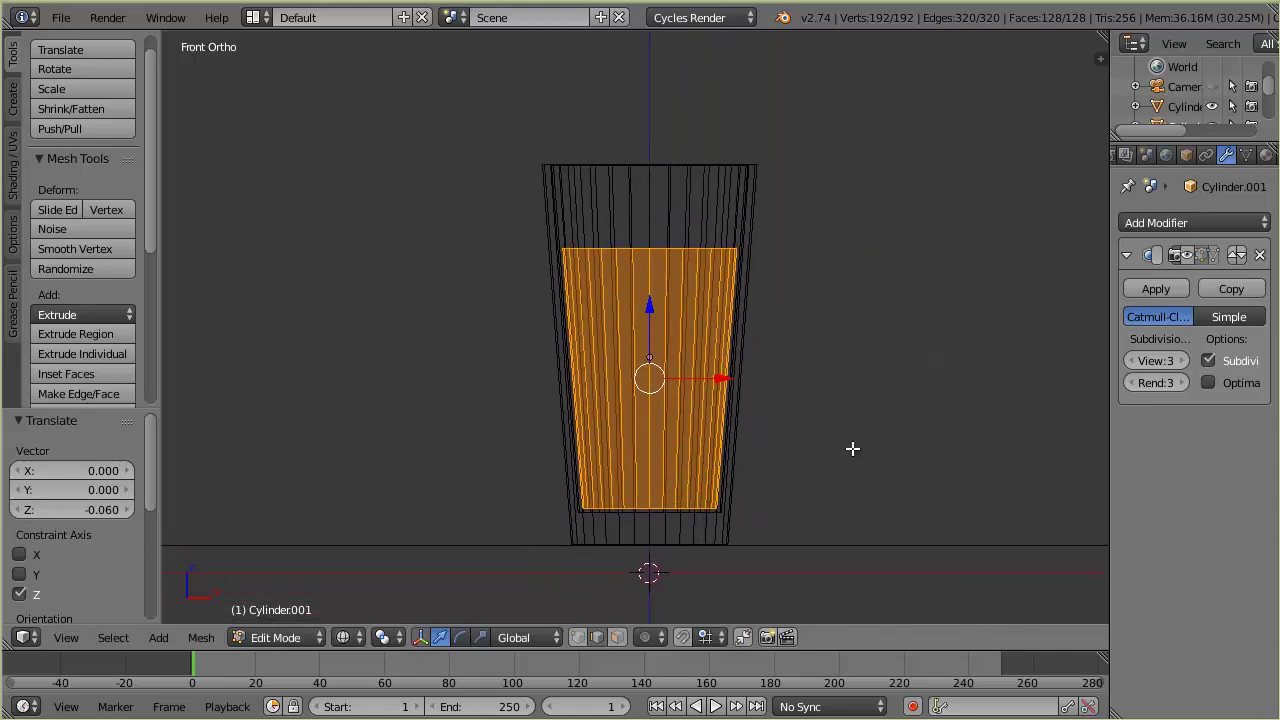
{"action": "scroll", "coordinate": [752, 285], "scroll_direction": "down", "scroll_amount": 1}
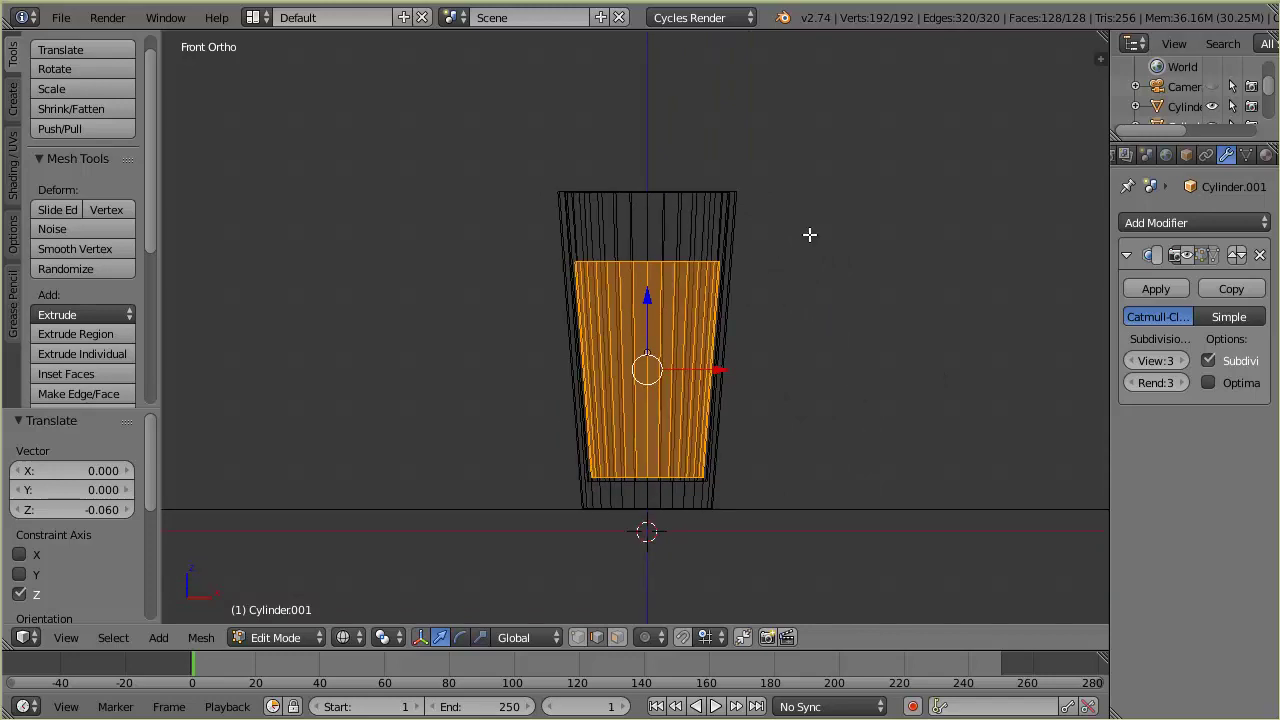
Return to Object Mode with solid shading and view the liquid inside the glass from above.
{"action": "key", "text": "Tab"}
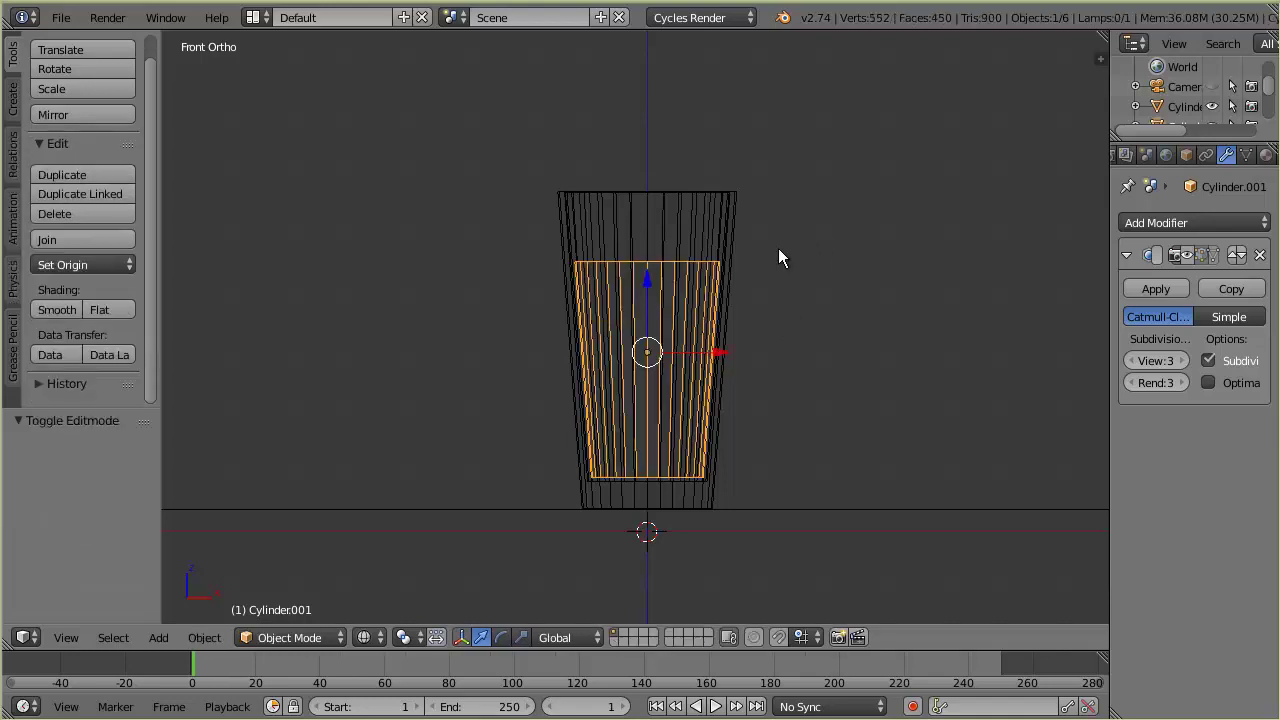
{"action": "key", "text": "Tab"}
{"action": "key", "text": "Tab"}
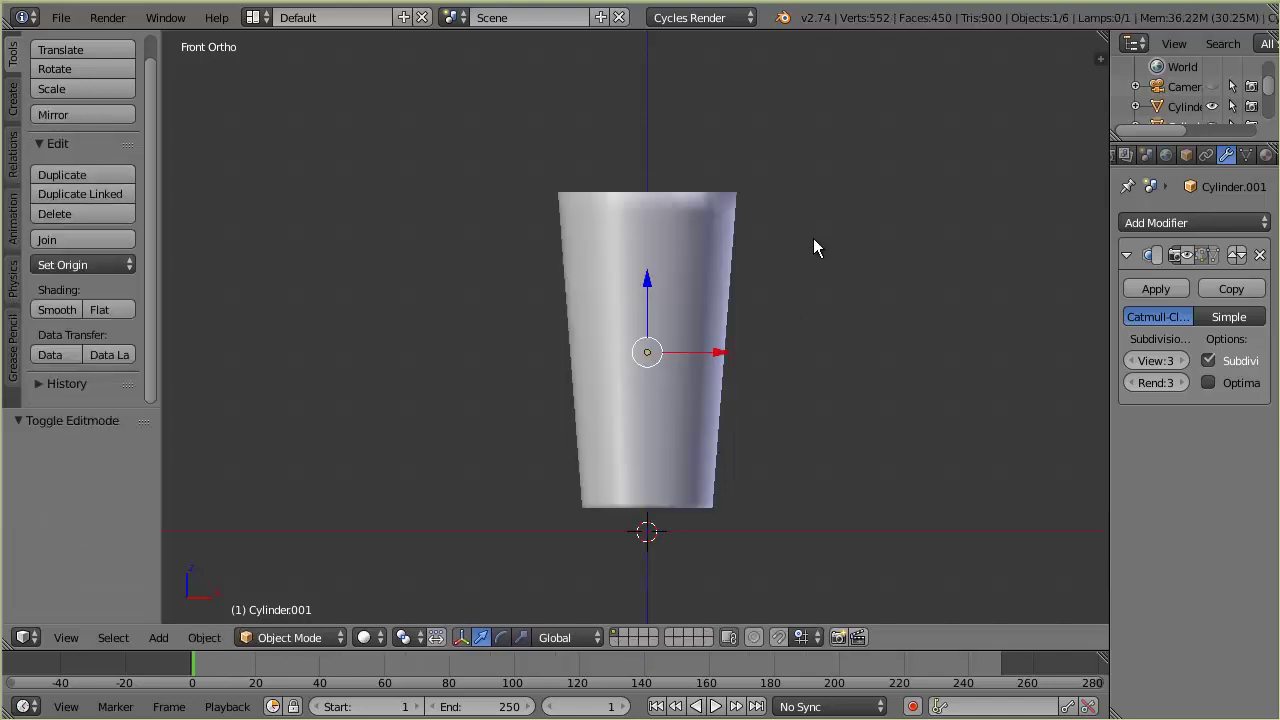
{"action": "middle_click_drag", "start_coordinate": [800, 270], "coordinate": [780, 325]}
{"action": "middle_click_drag", "start_coordinate": [671, 400], "coordinate": [731, 324]}
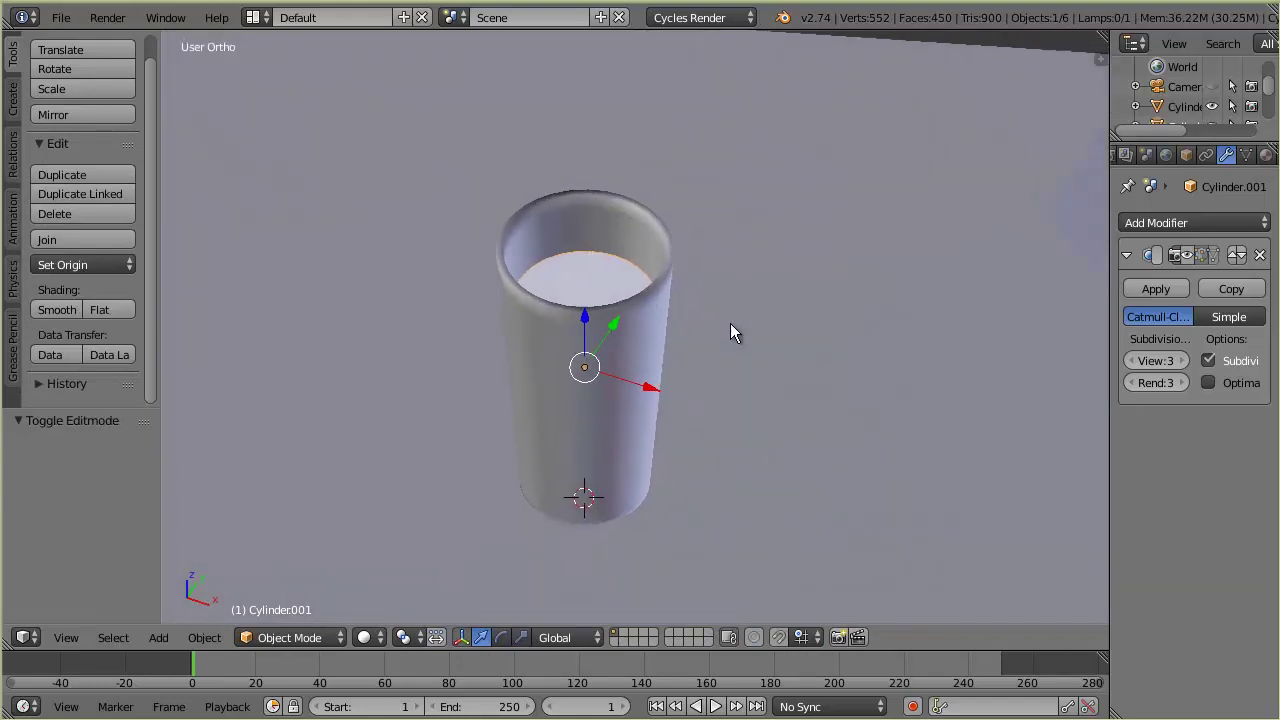
Select the liquid object inside the glass and open its material settings.
{"action": "right_click", "coordinate": [628, 248]}
{"action": "right_click", "coordinate": [594, 283]}
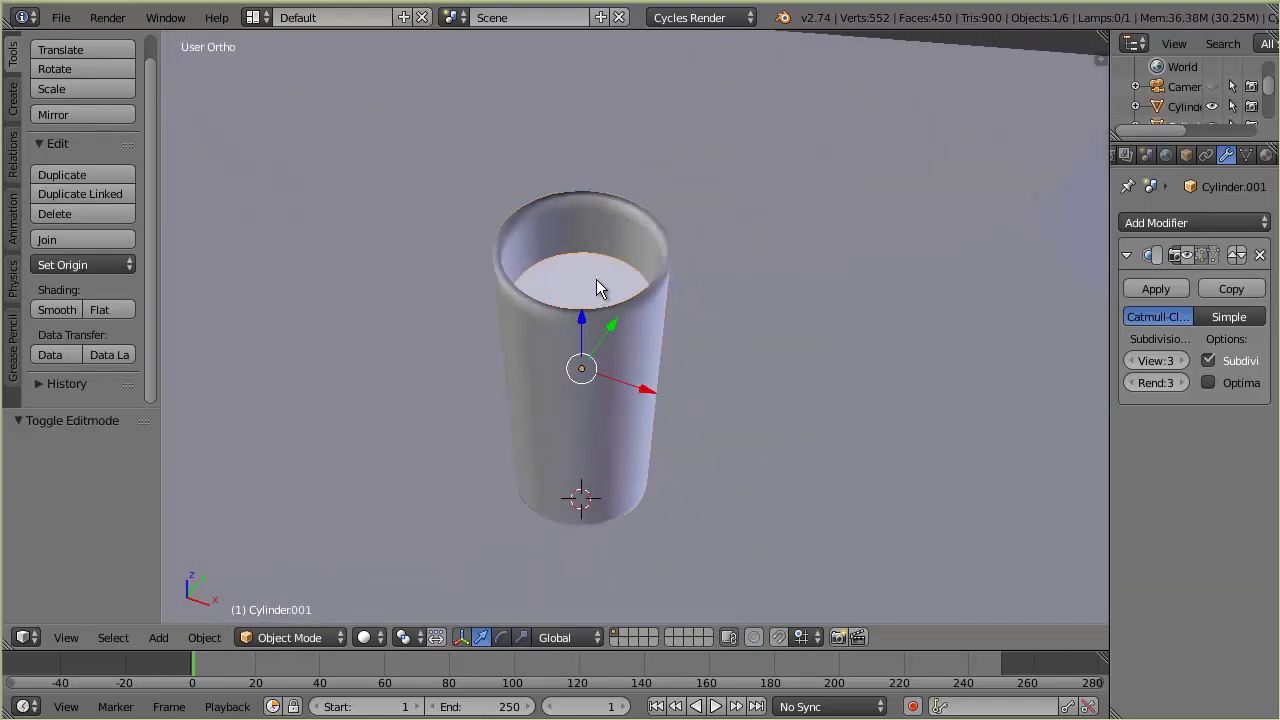
{"action": "left_click", "coordinate": [1265, 155]}
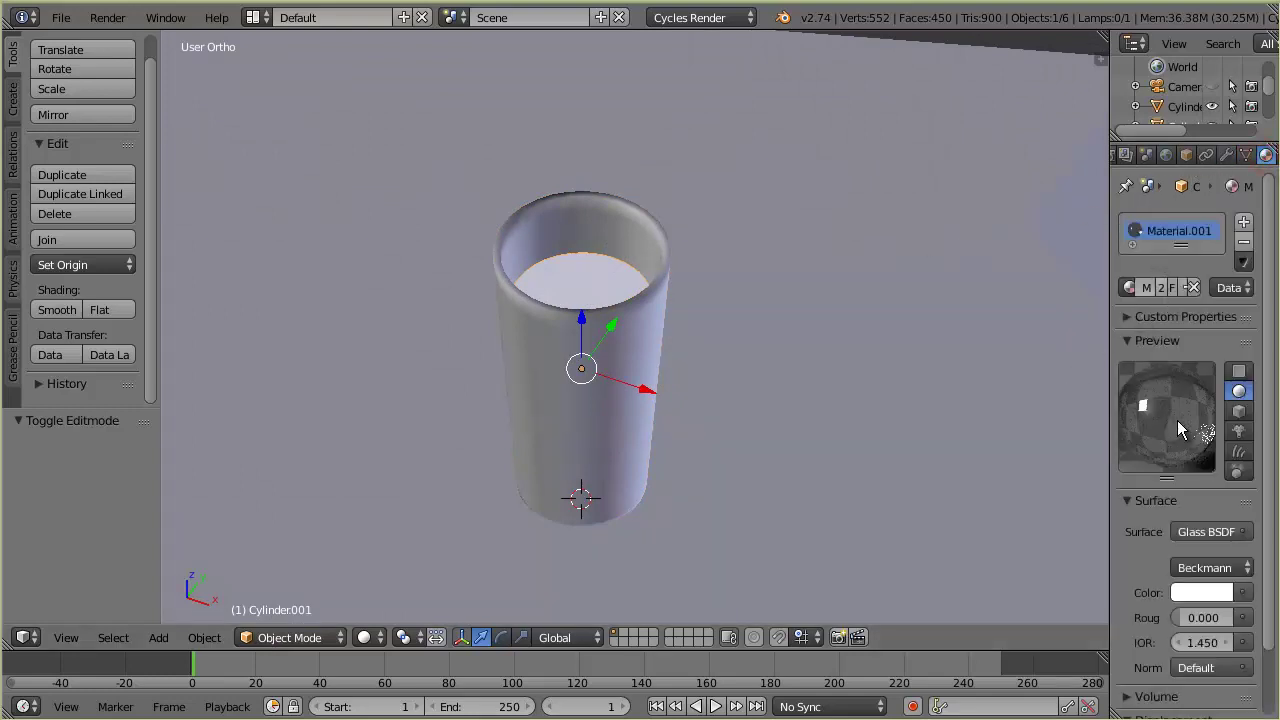
Replace the glass material on the liquid object with its own new Diffuse BSDF material and brighten its colour to pure white.
{"action": "right_click", "coordinate": [639, 334]}
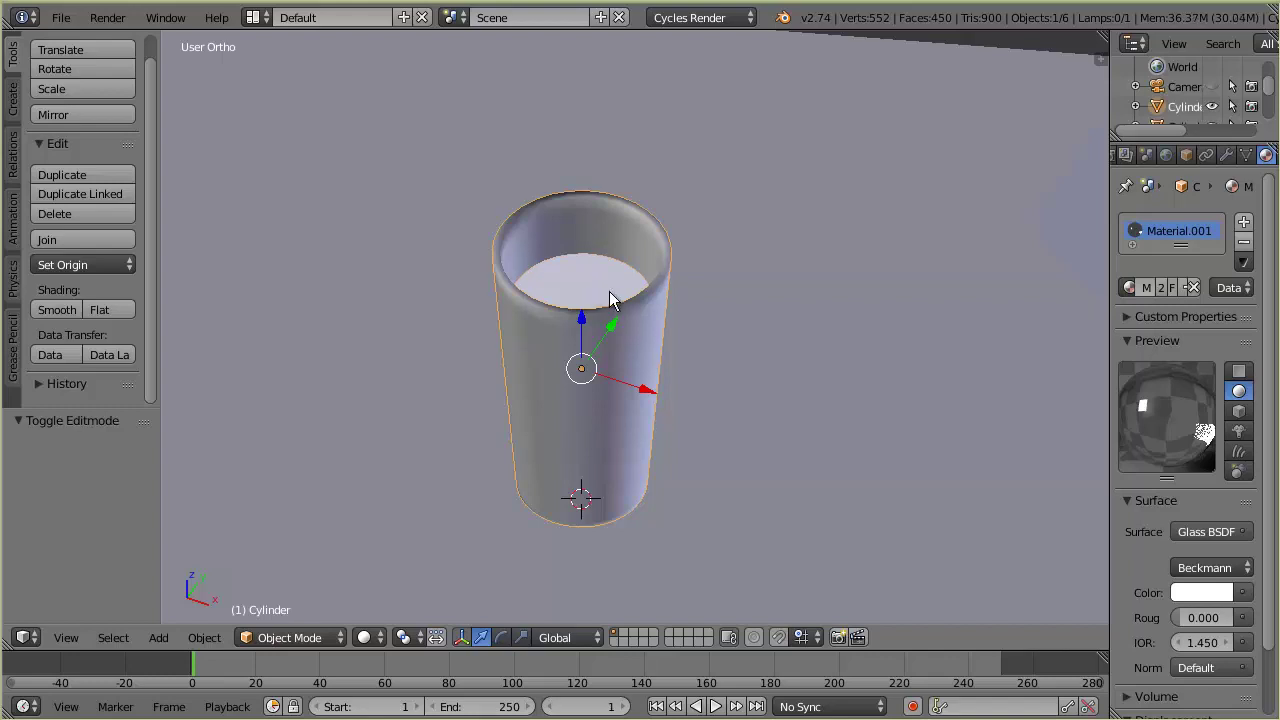
{"action": "right_click", "coordinate": [581, 275]}
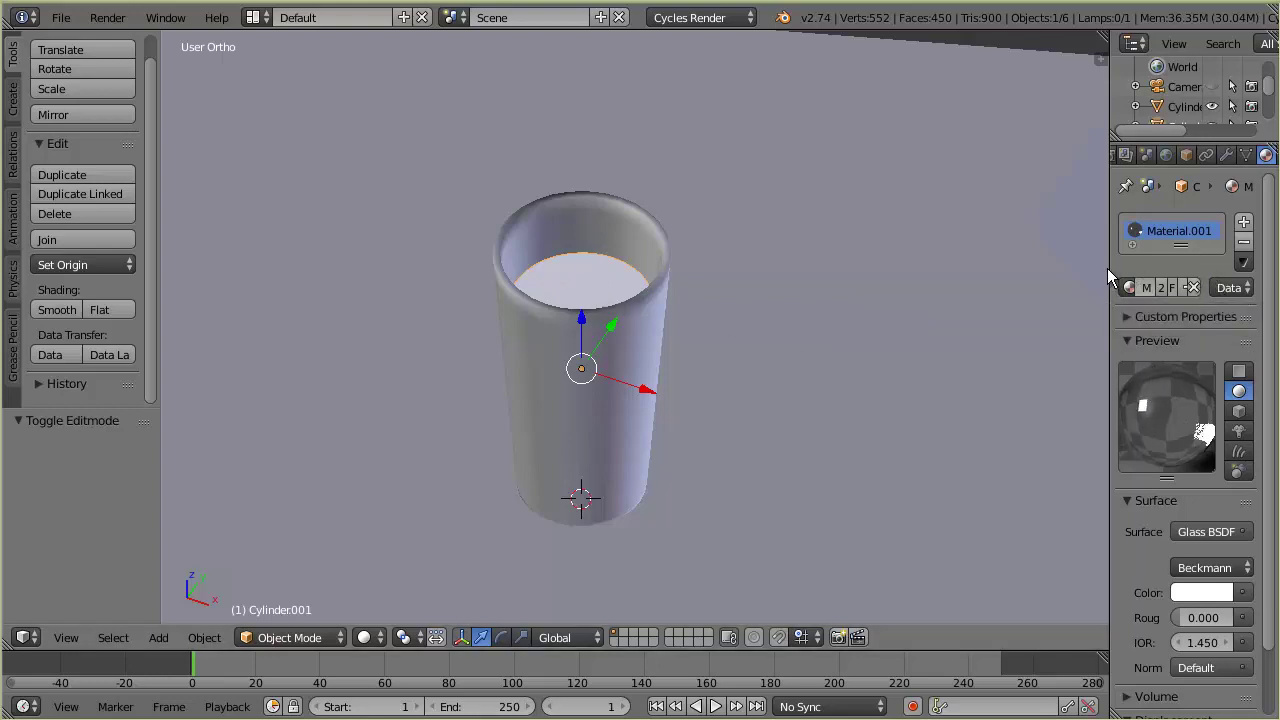
{"action": "left_click_drag", "start_coordinate": [1108, 263], "coordinate": [1006, 264]}
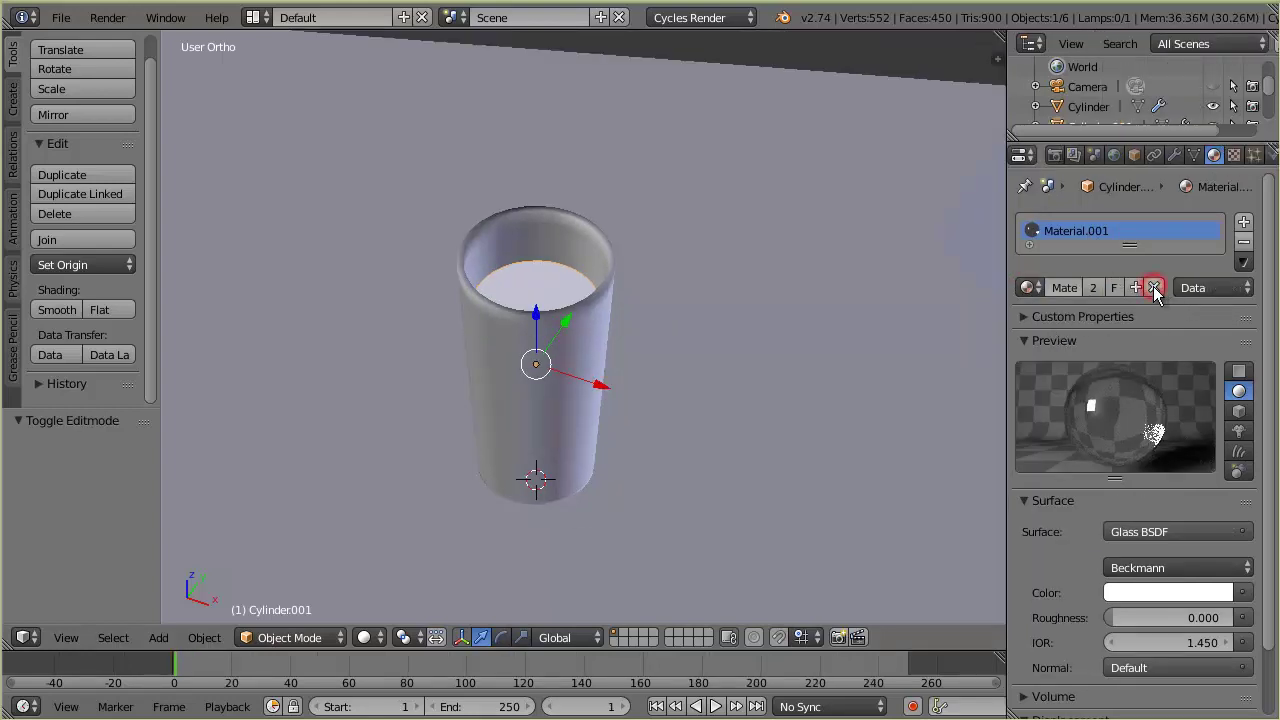
{"action": "left_click", "coordinate": [1154, 288]}
{"action": "left_click", "coordinate": [1114, 289]}
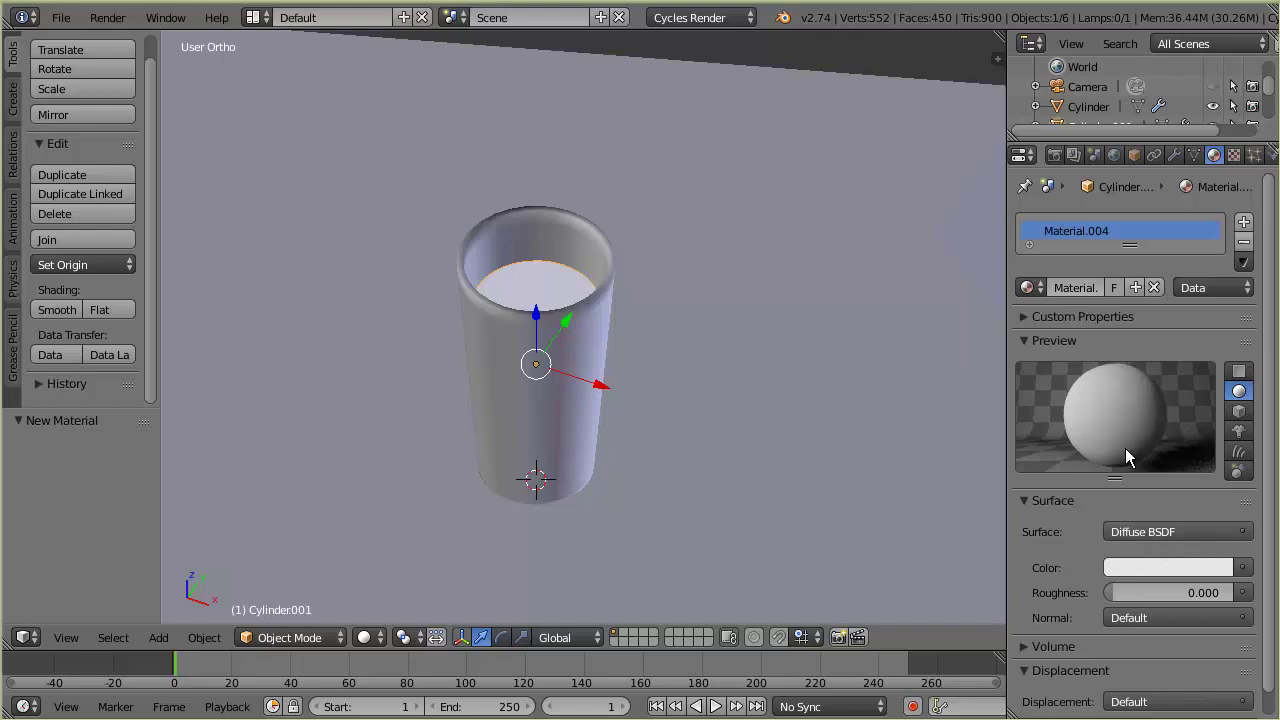
{"action": "left_click", "coordinate": [1201, 566]}
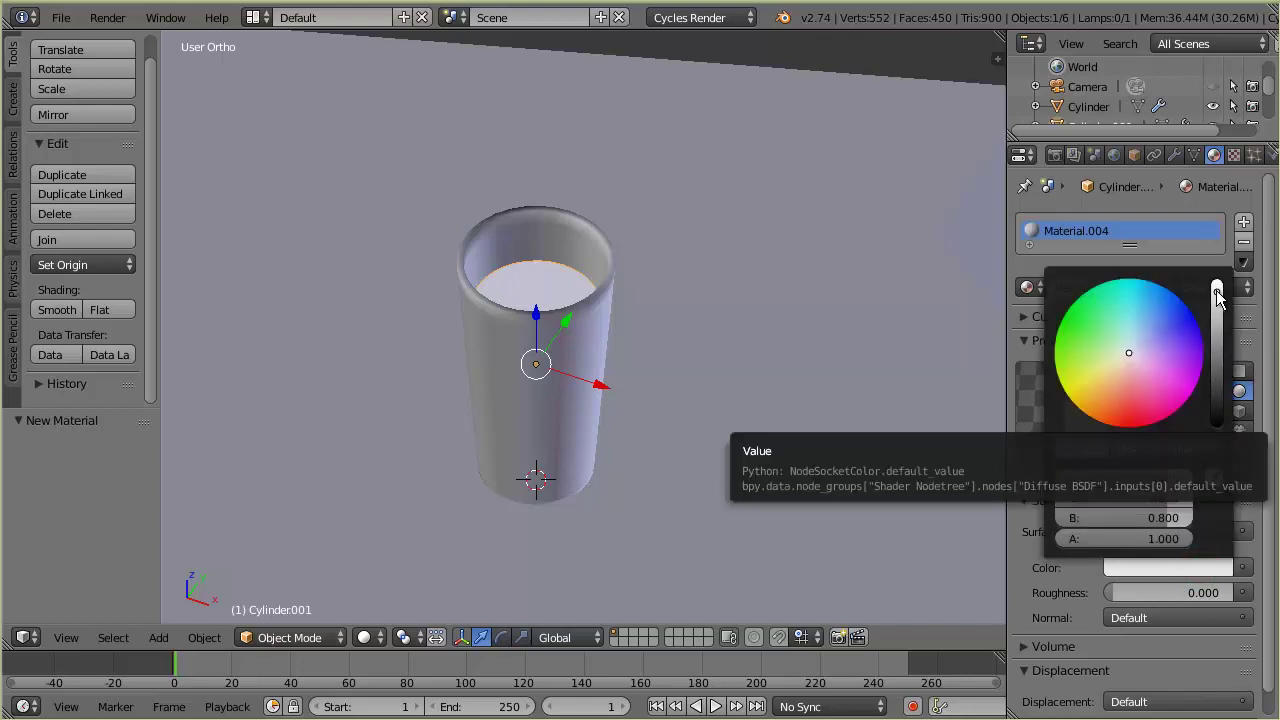
{"action": "left_click_drag", "start_coordinate": [1217, 286], "coordinate": [1216, 250]}
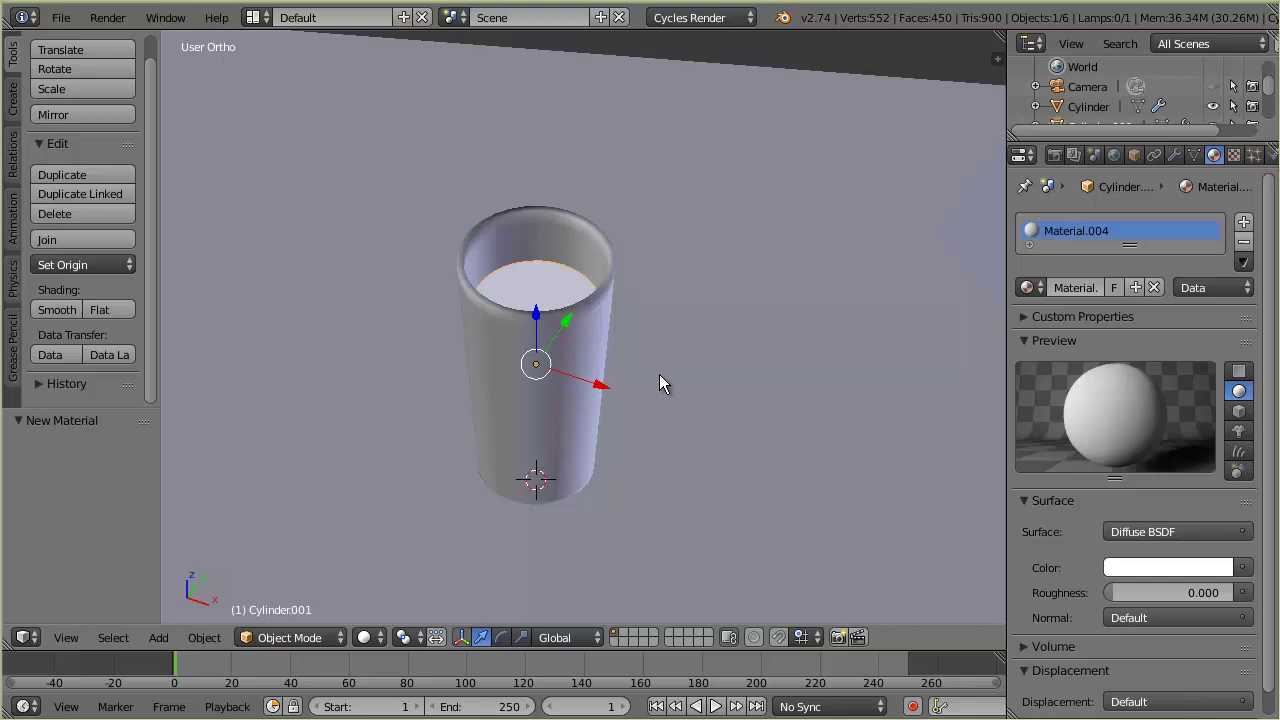
Render the scene, compare the liquid render in Slot 2 with the renders in Slot 1 and Slot 3, and return to the 3D view.
{"action": "key", "text": "F12"}
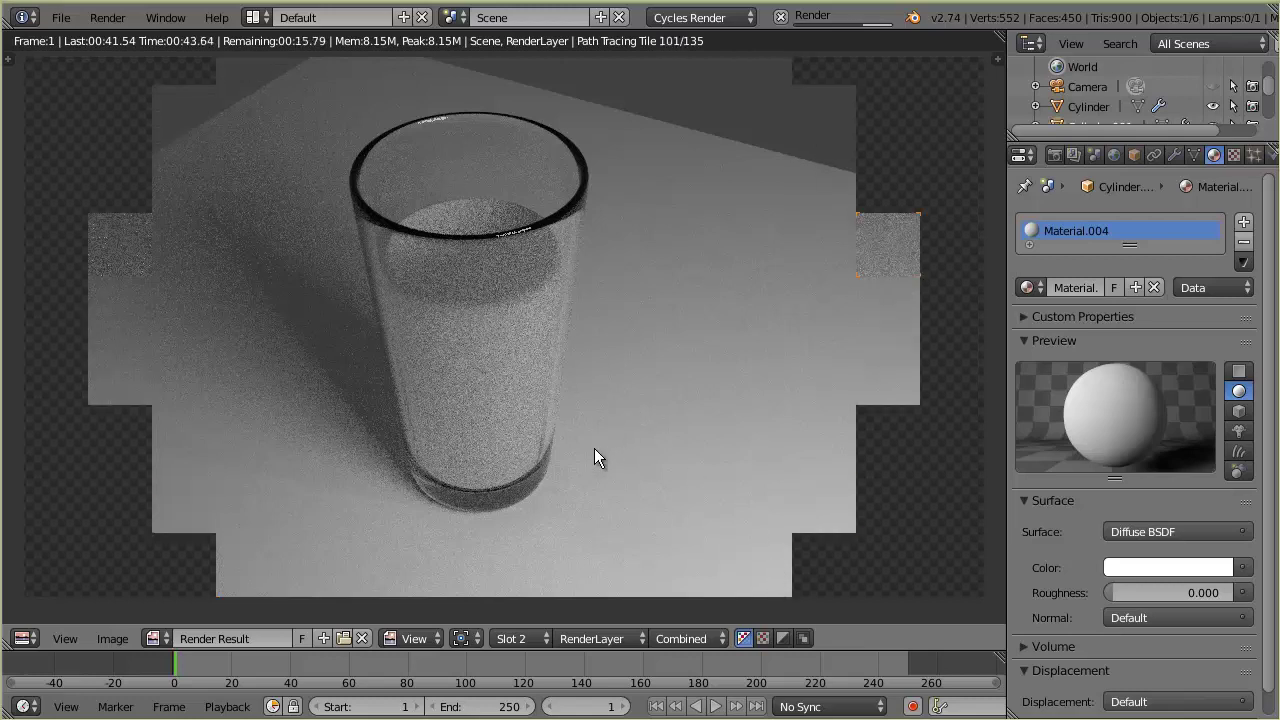
{"action": "left_click", "coordinate": [526, 639]}
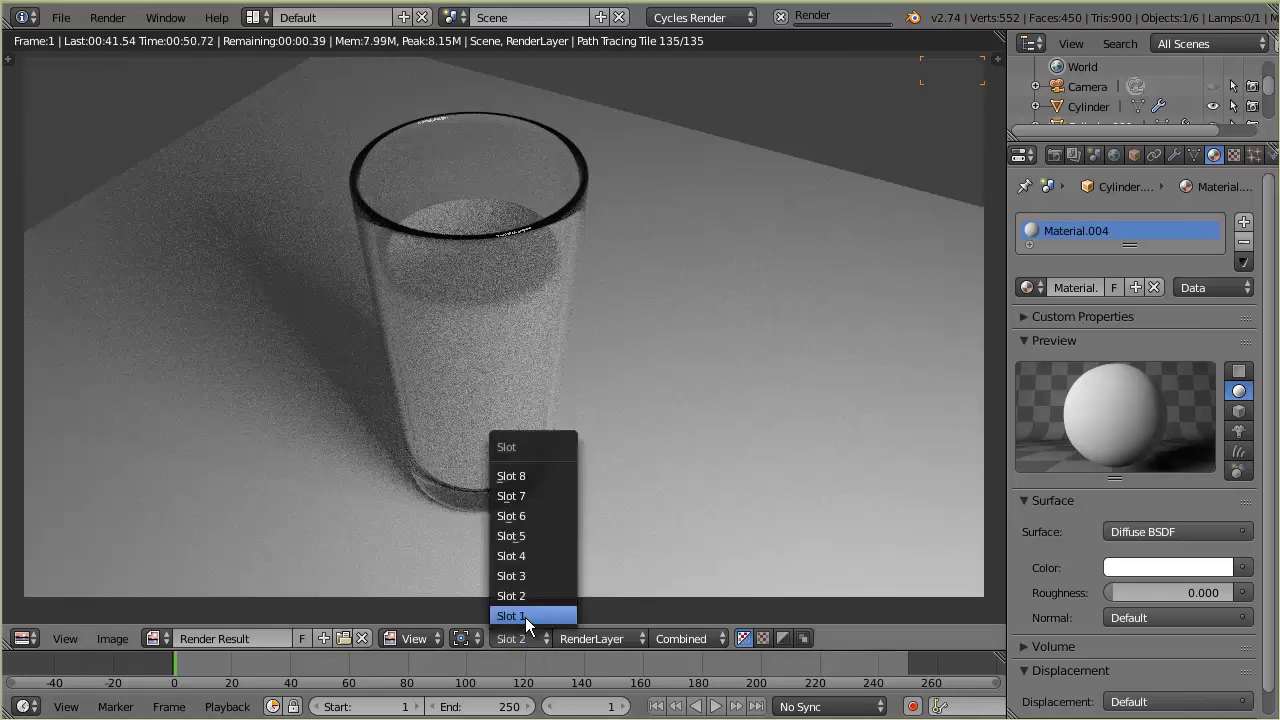
{"action": "left_click", "coordinate": [525, 616]}
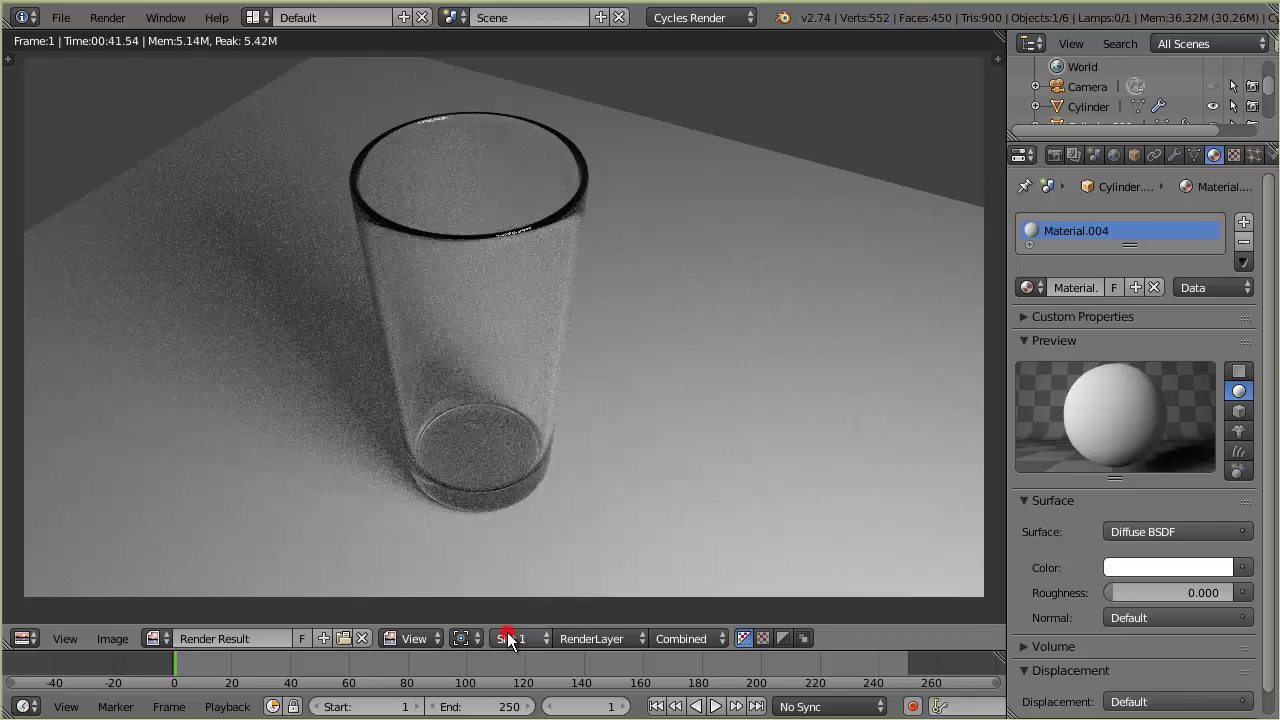
{"action": "left_click", "coordinate": [507, 636]}
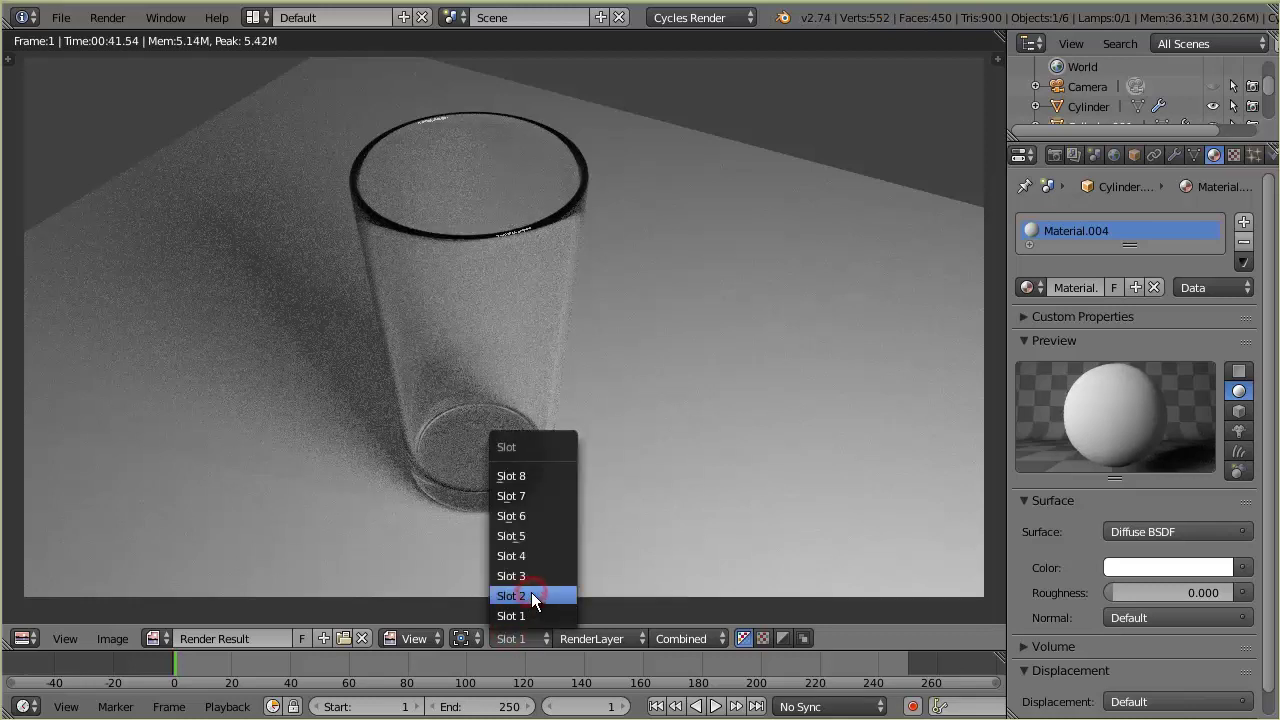
{"action": "left_click", "coordinate": [531, 596]}
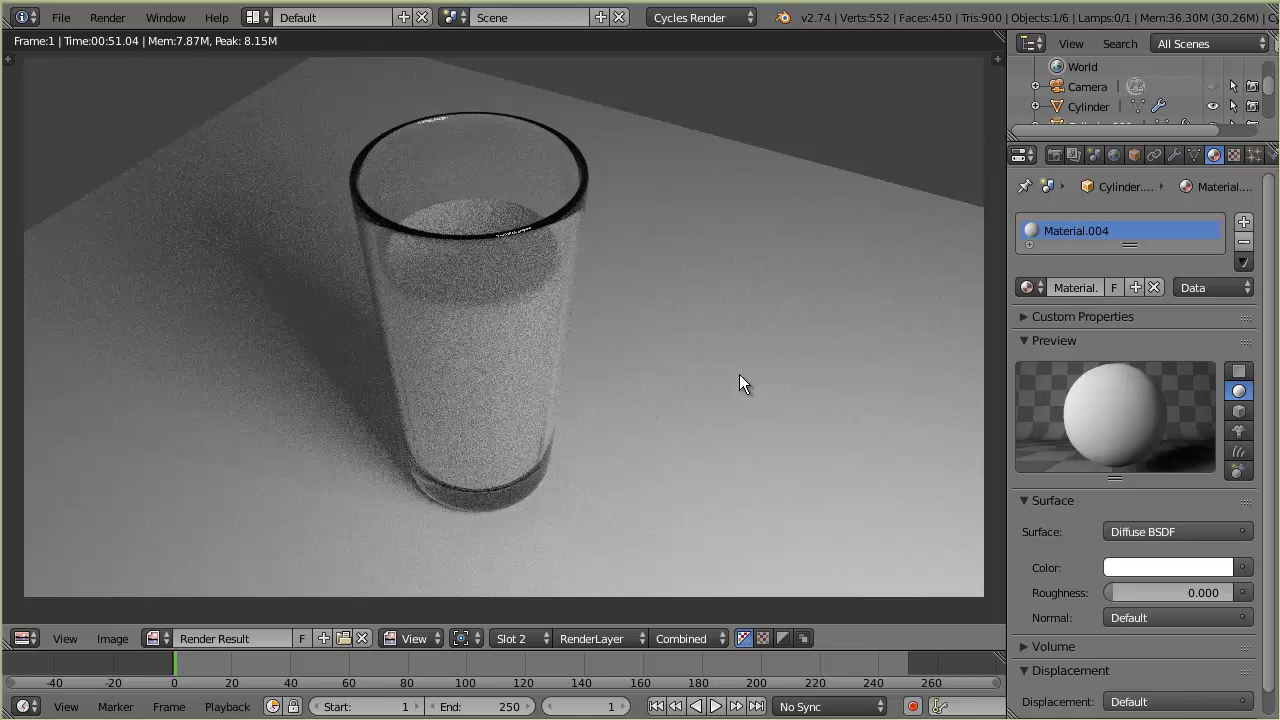
{"action": "left_click", "coordinate": [528, 639]}
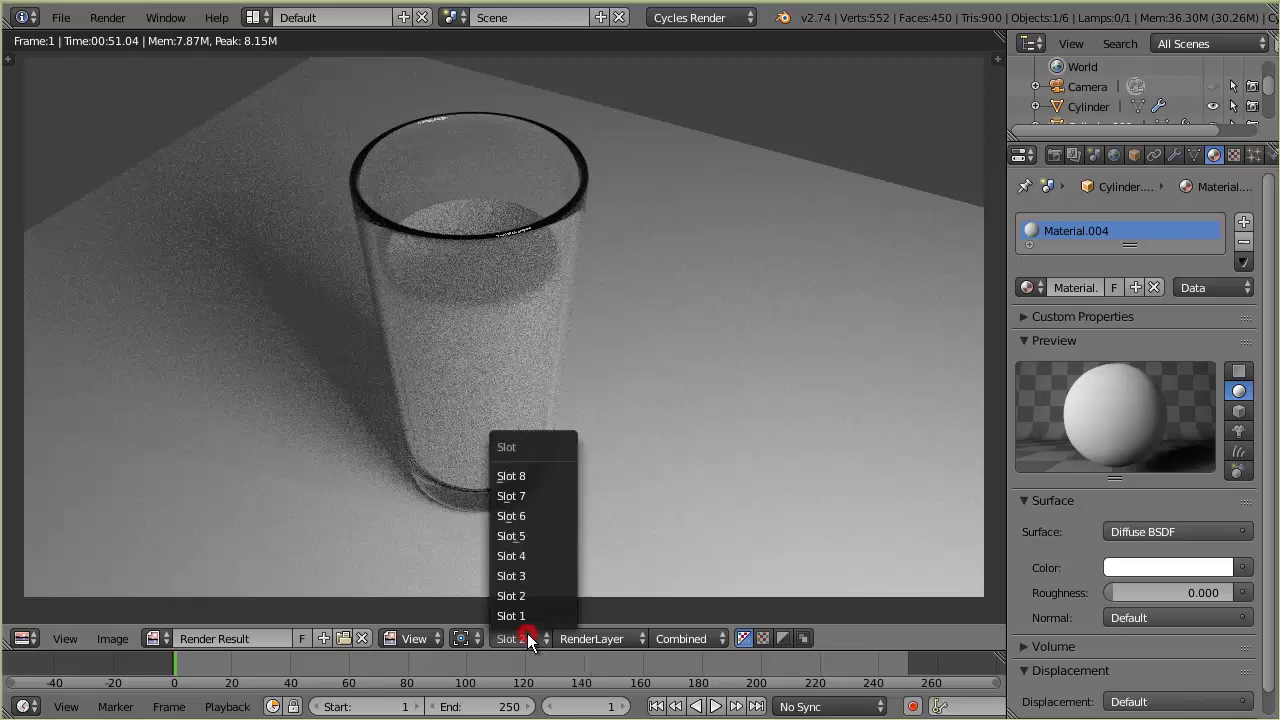
{"action": "left_click", "coordinate": [530, 576]}
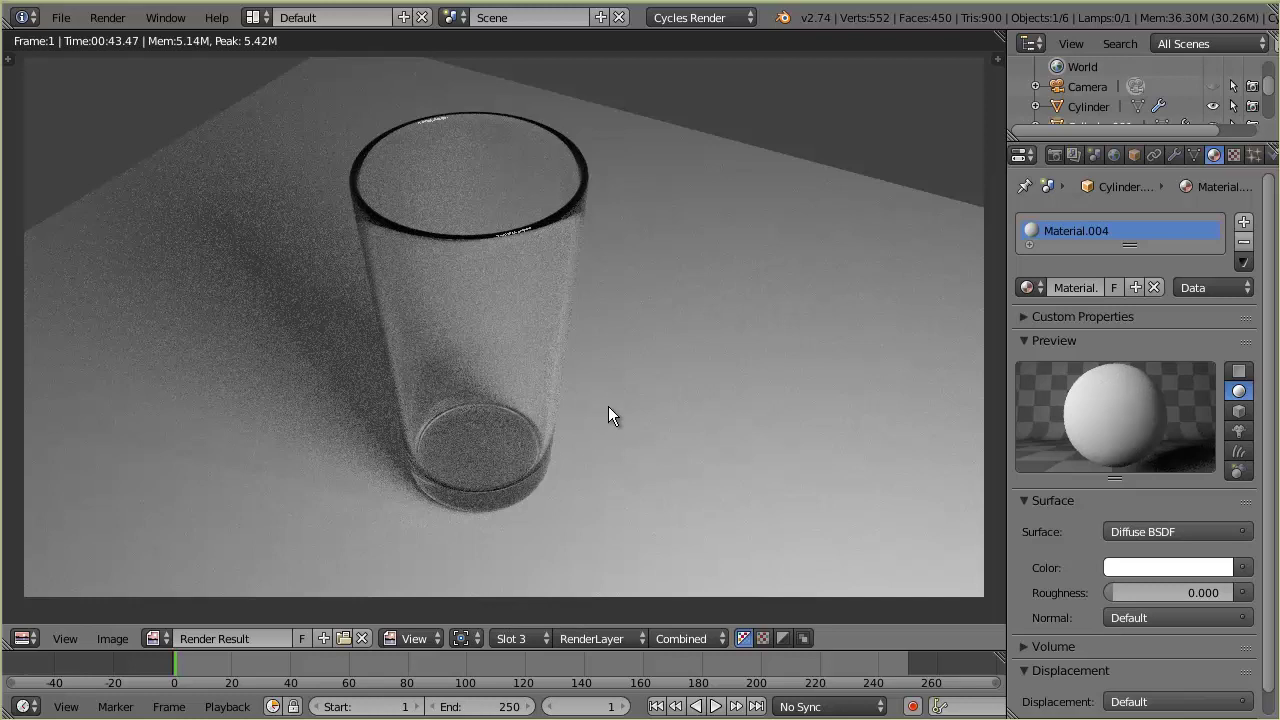
{"action": "key", "text": "Escape"}
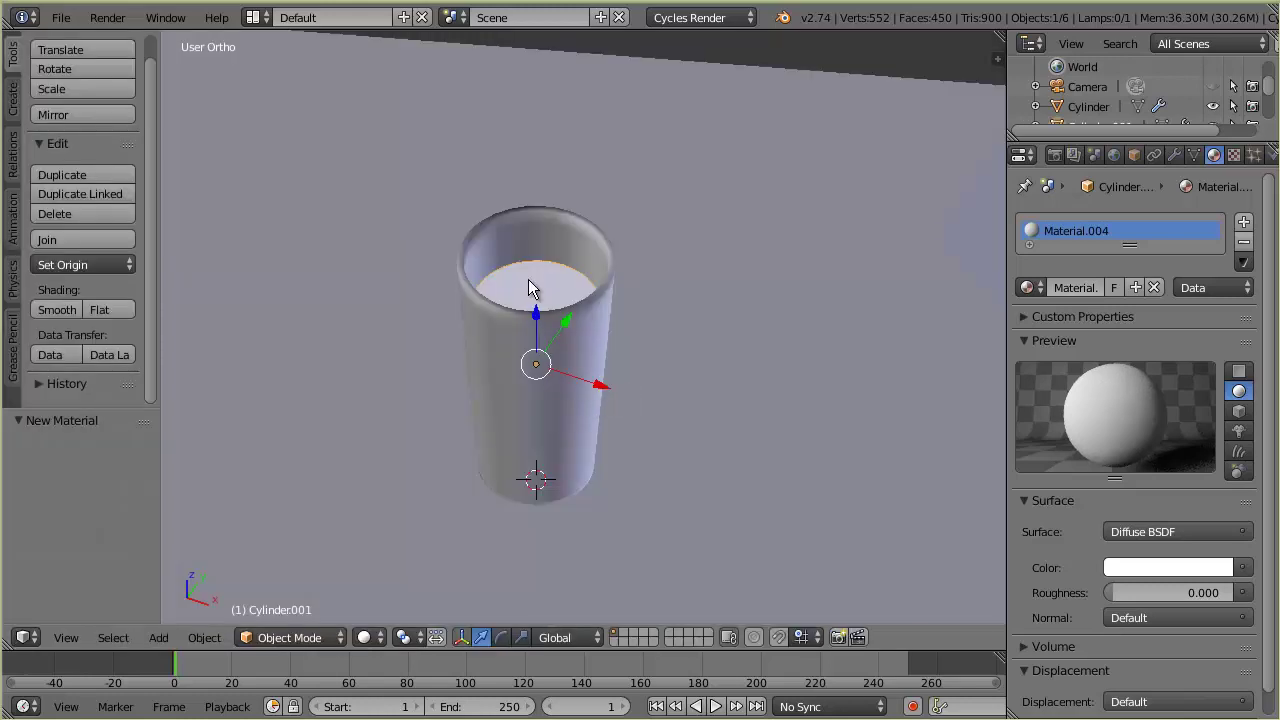
Open the surface shader choices for the liquid's new material.
{"action": "scroll", "coordinate": [536, 320], "scroll_direction": "up", "scroll_amount": 2}
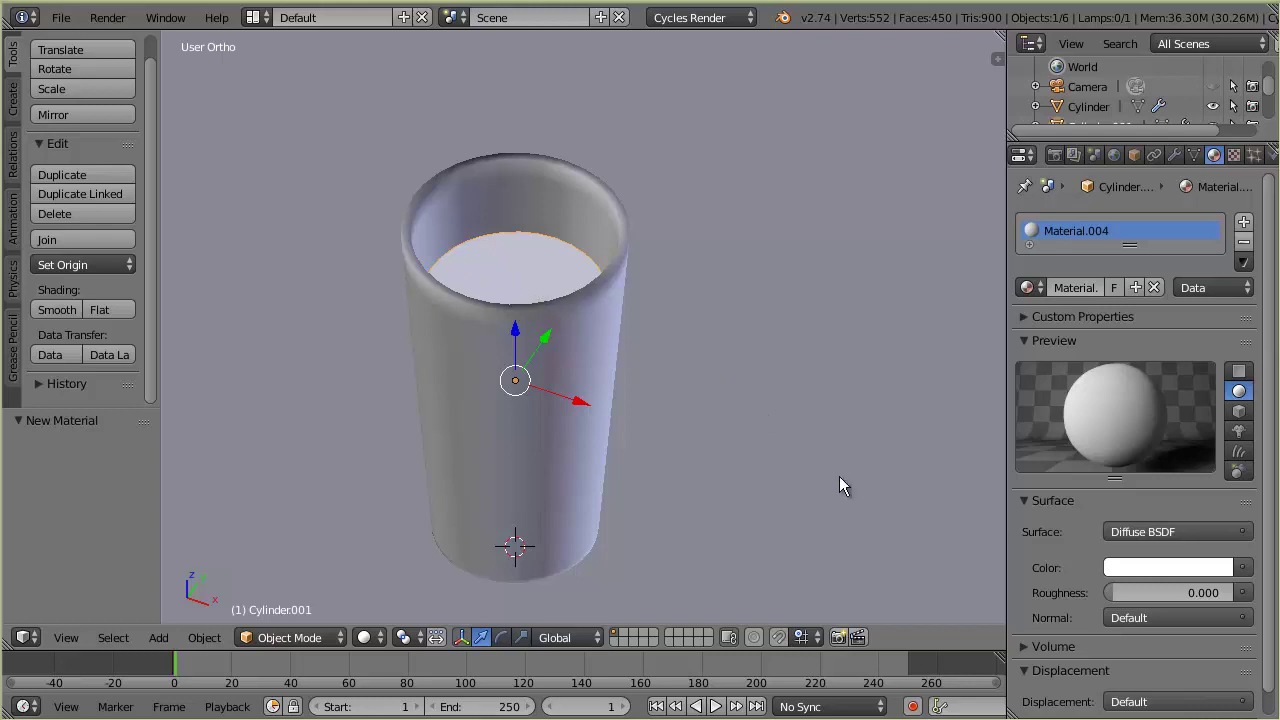
{"action": "left_click", "coordinate": [1150, 531]}
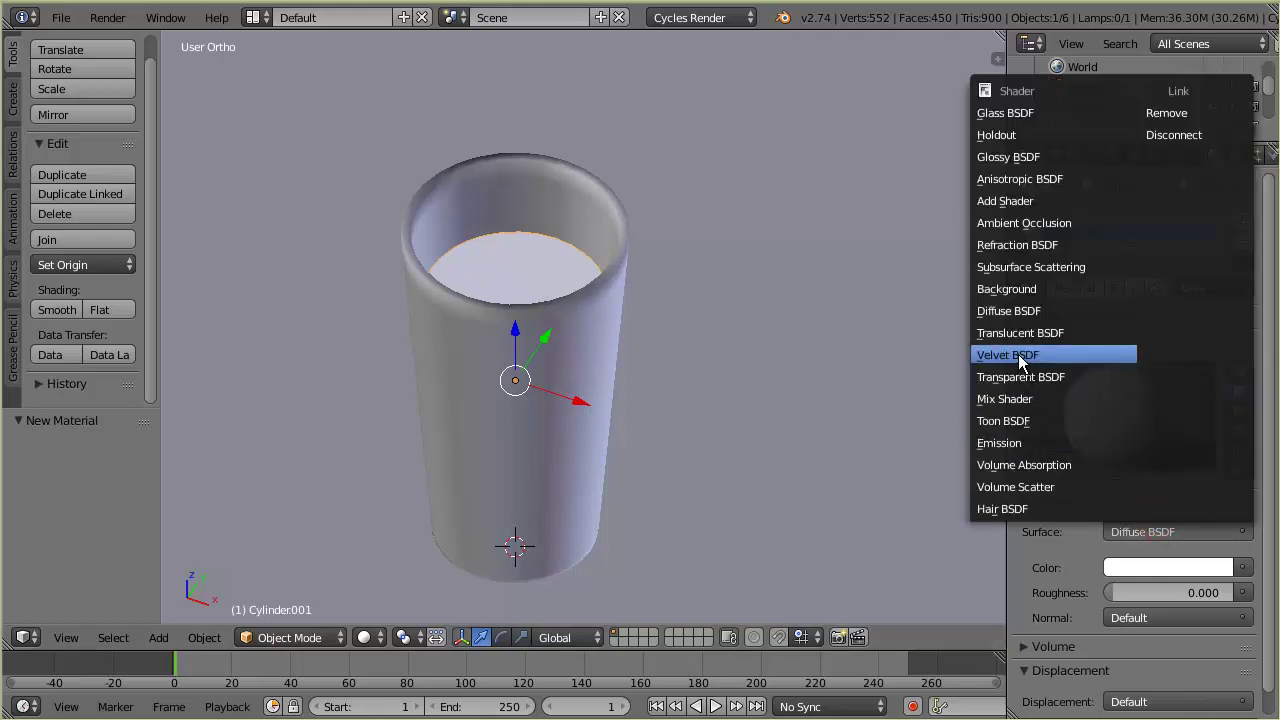